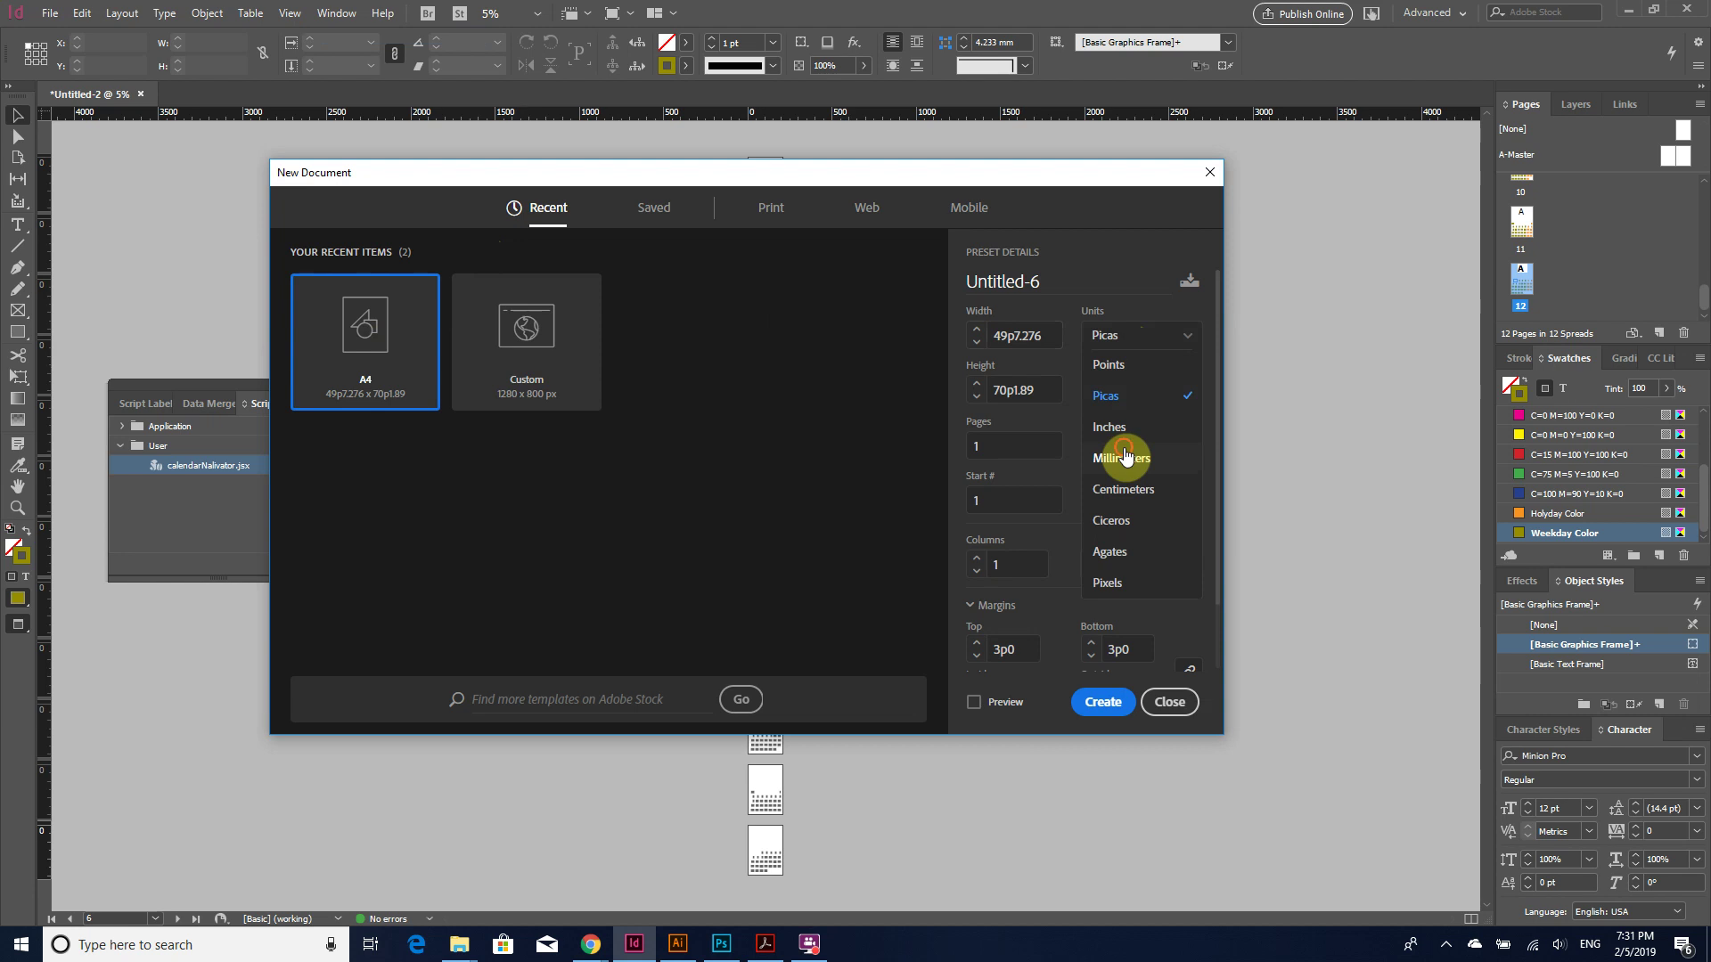
- Create the A4 document in millimetres and draw a text frame about 184.6 by 148.8 mm across the page's lower half, between the margins
click(1110, 711)
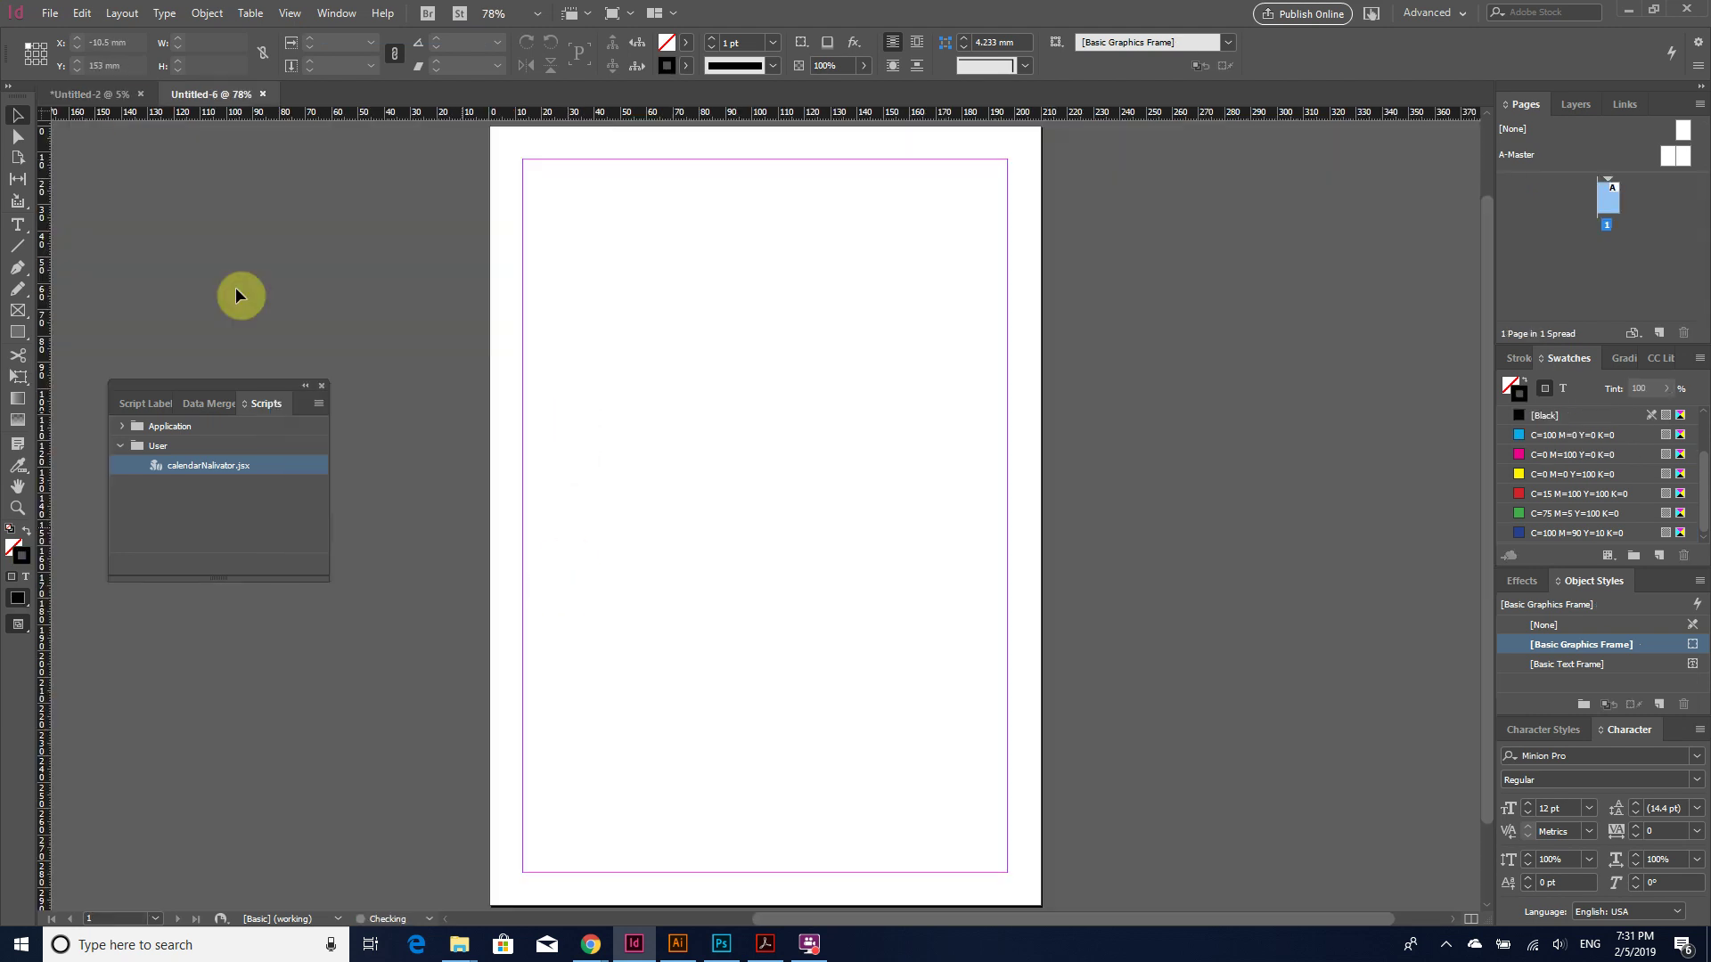
click(18, 223)
drag(523, 481, 1013, 872)
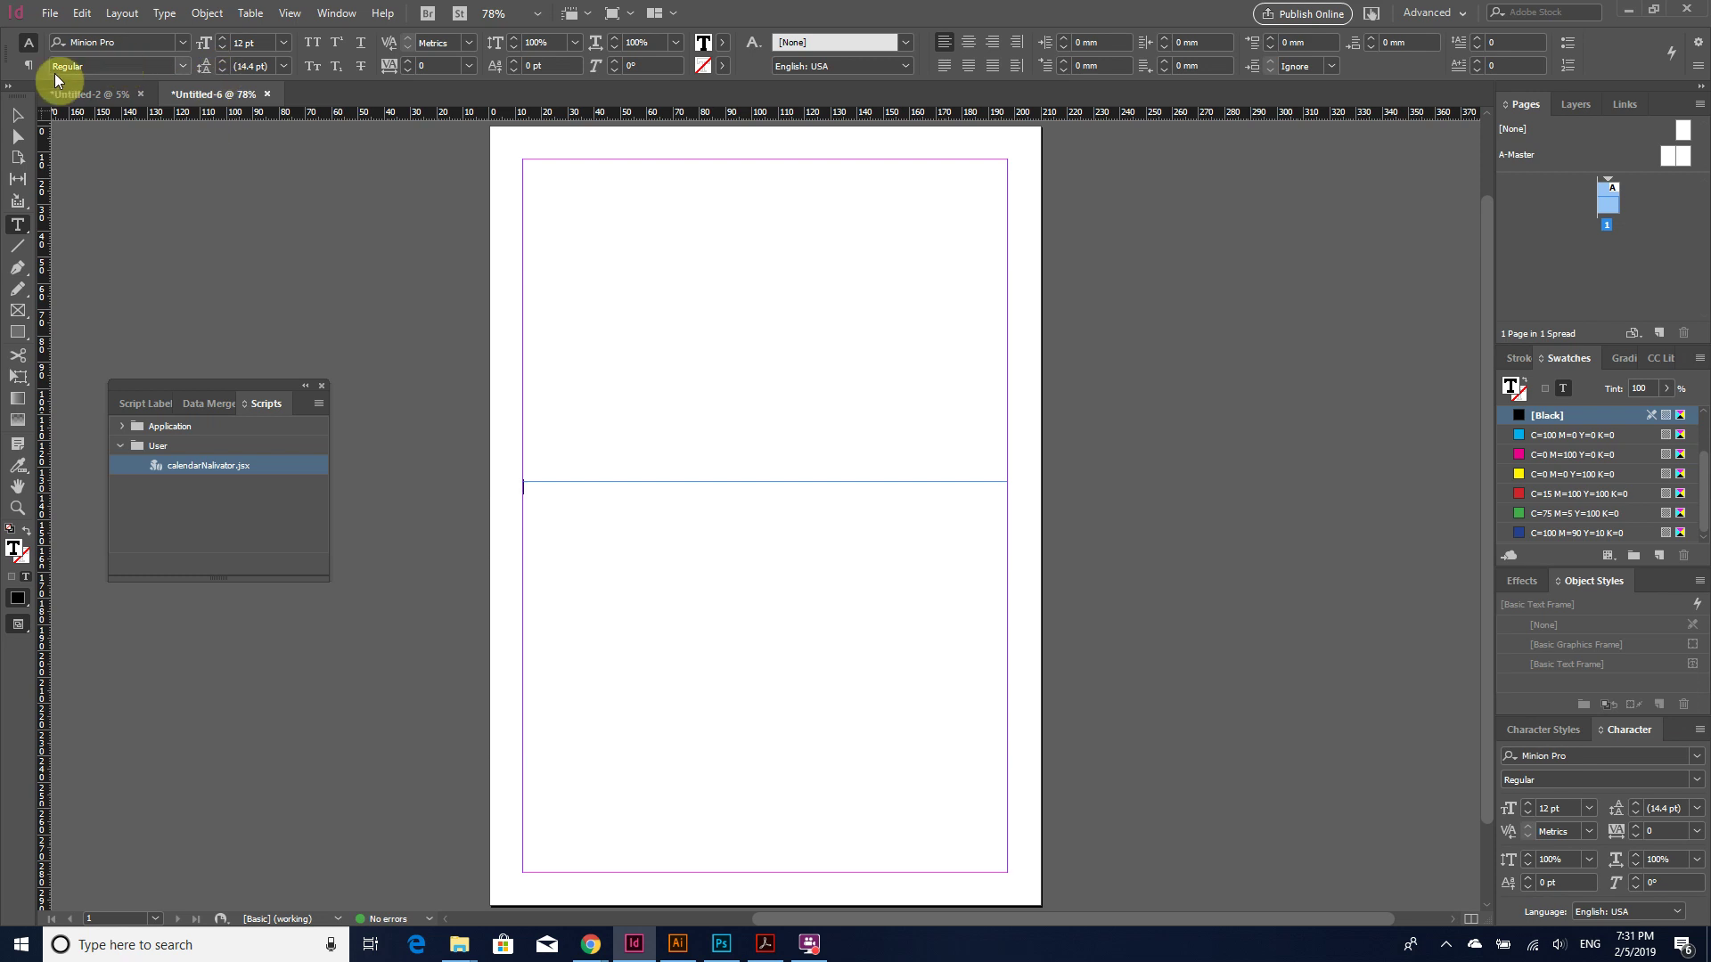
- Divide the text frame's width by 7 and its height by 5 to make a single calendar cell
click(18, 115)
click(213, 41)
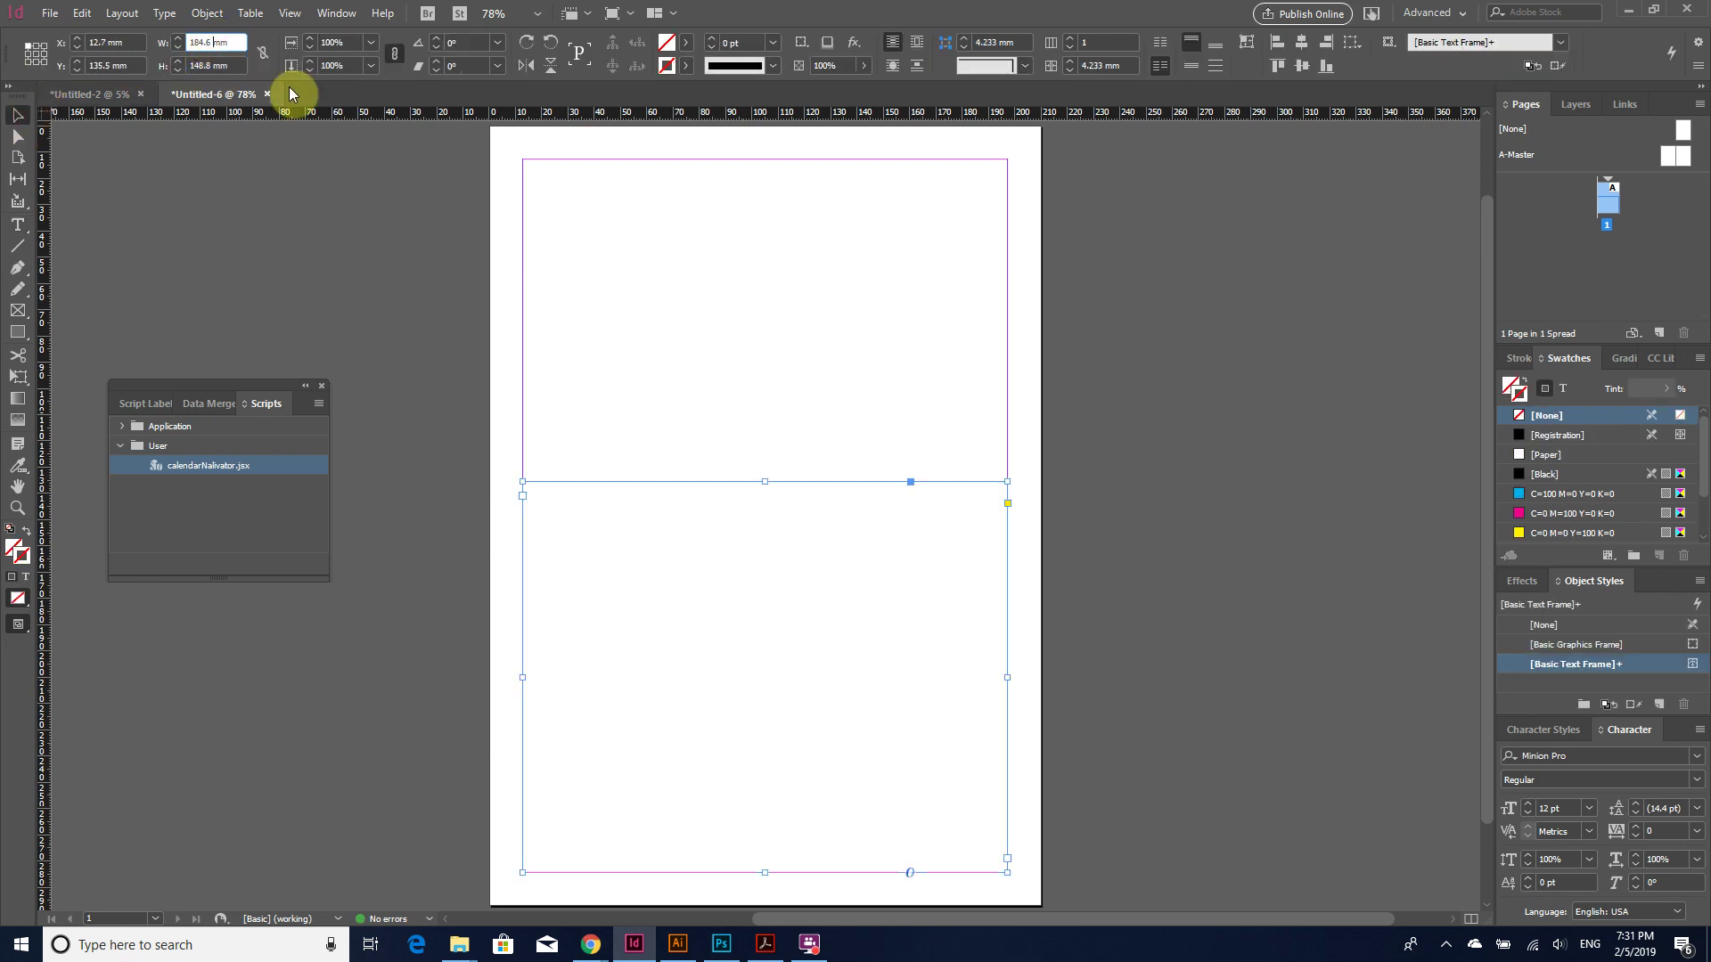
text(/7)
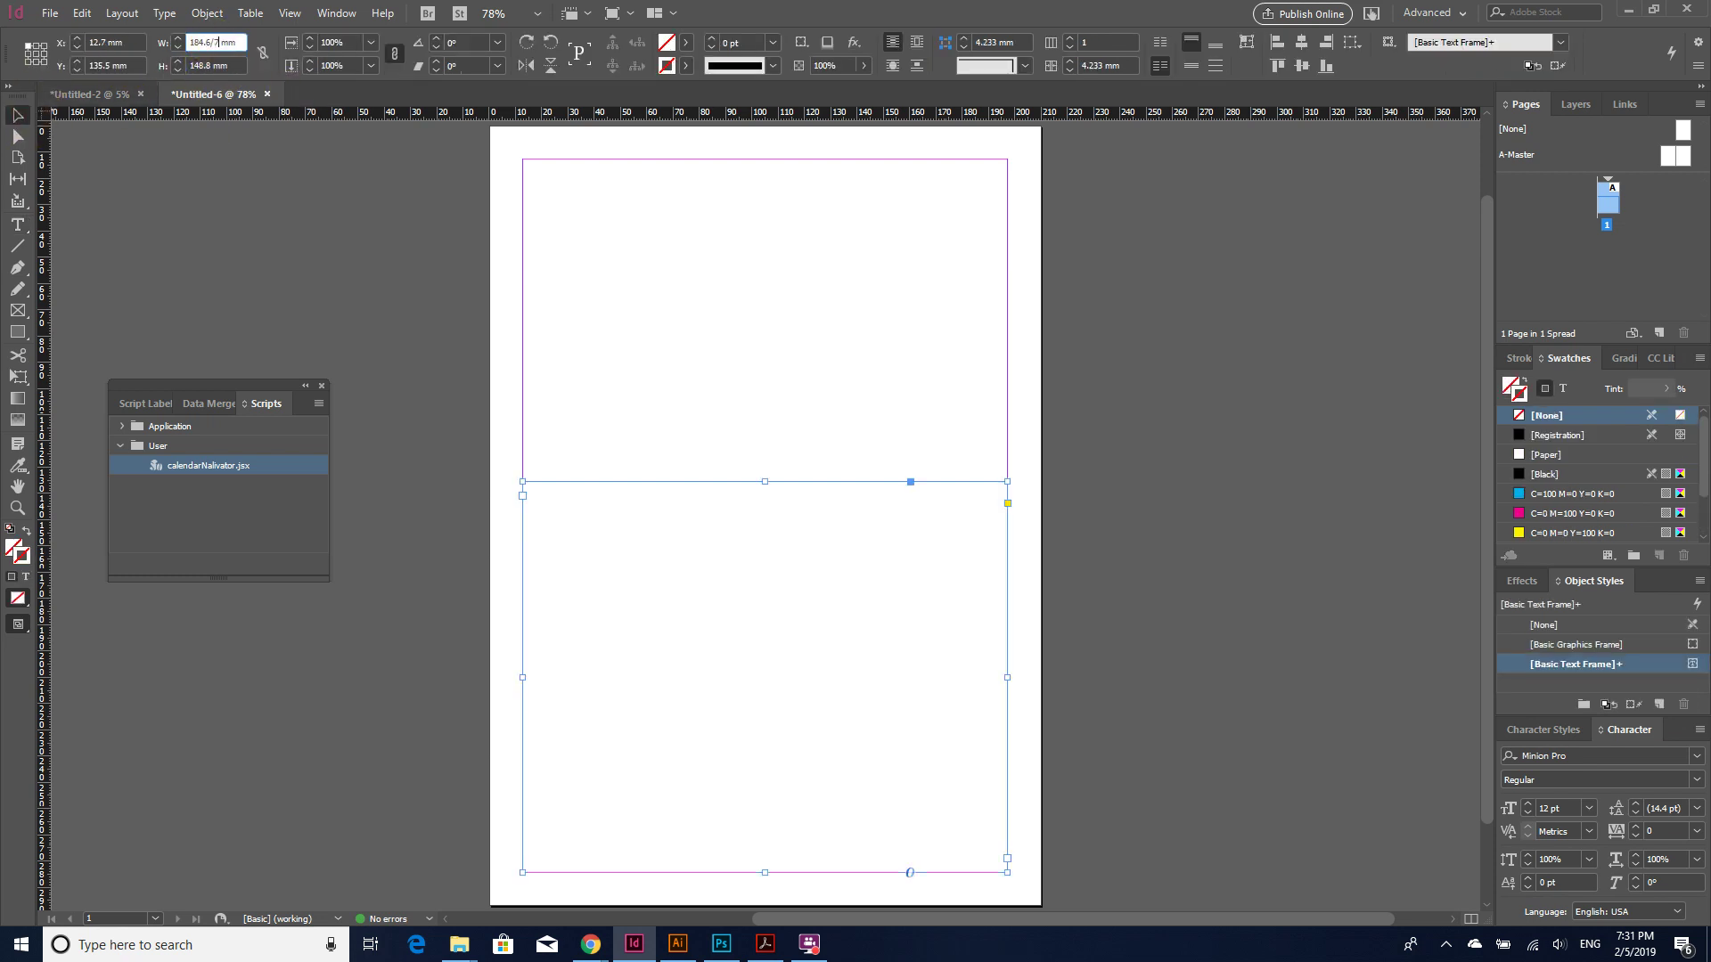
key(Return)
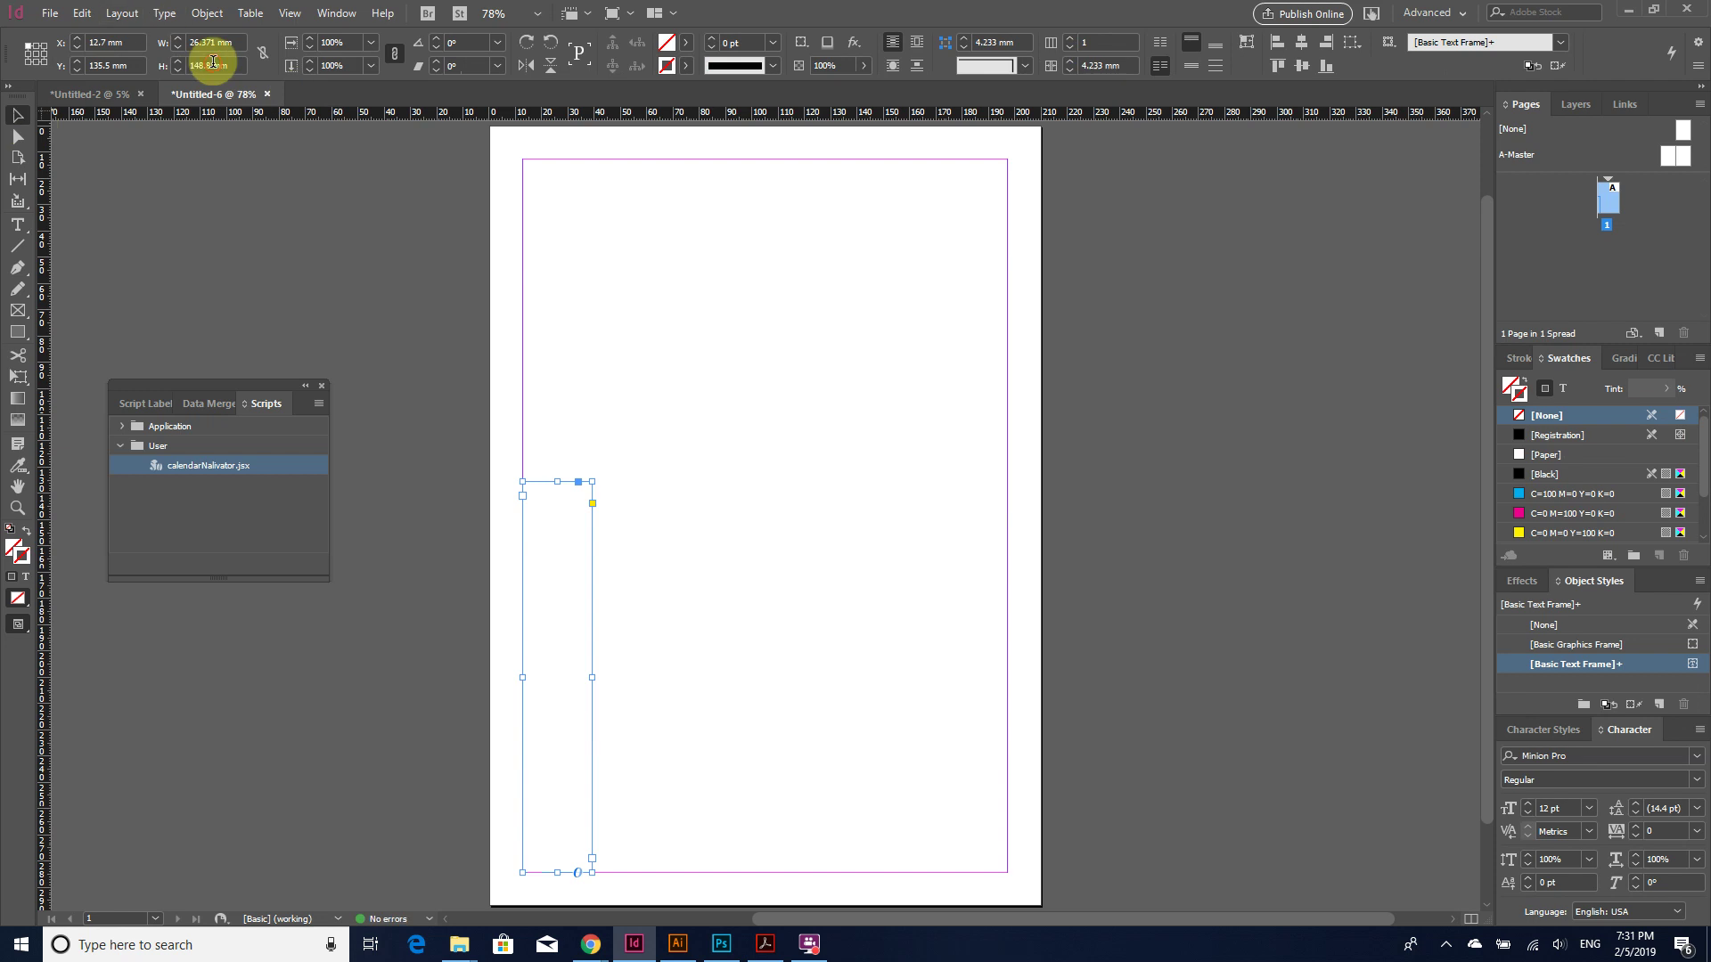
click(214, 65)
text(/5)
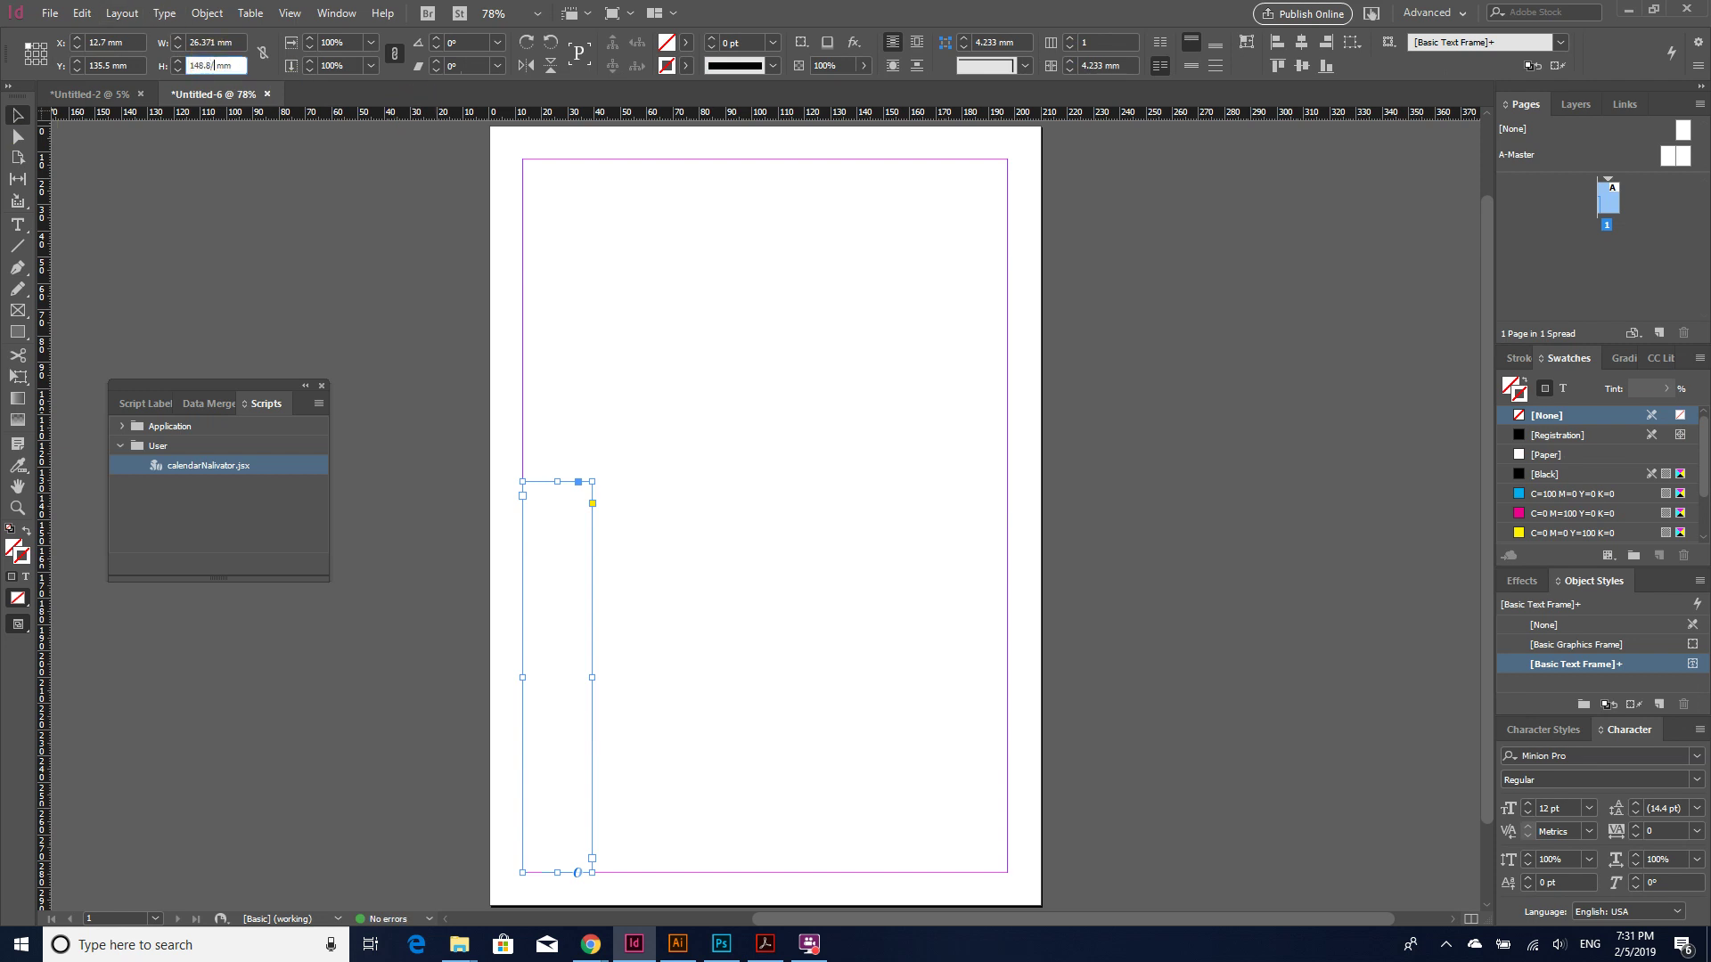
key(Return)
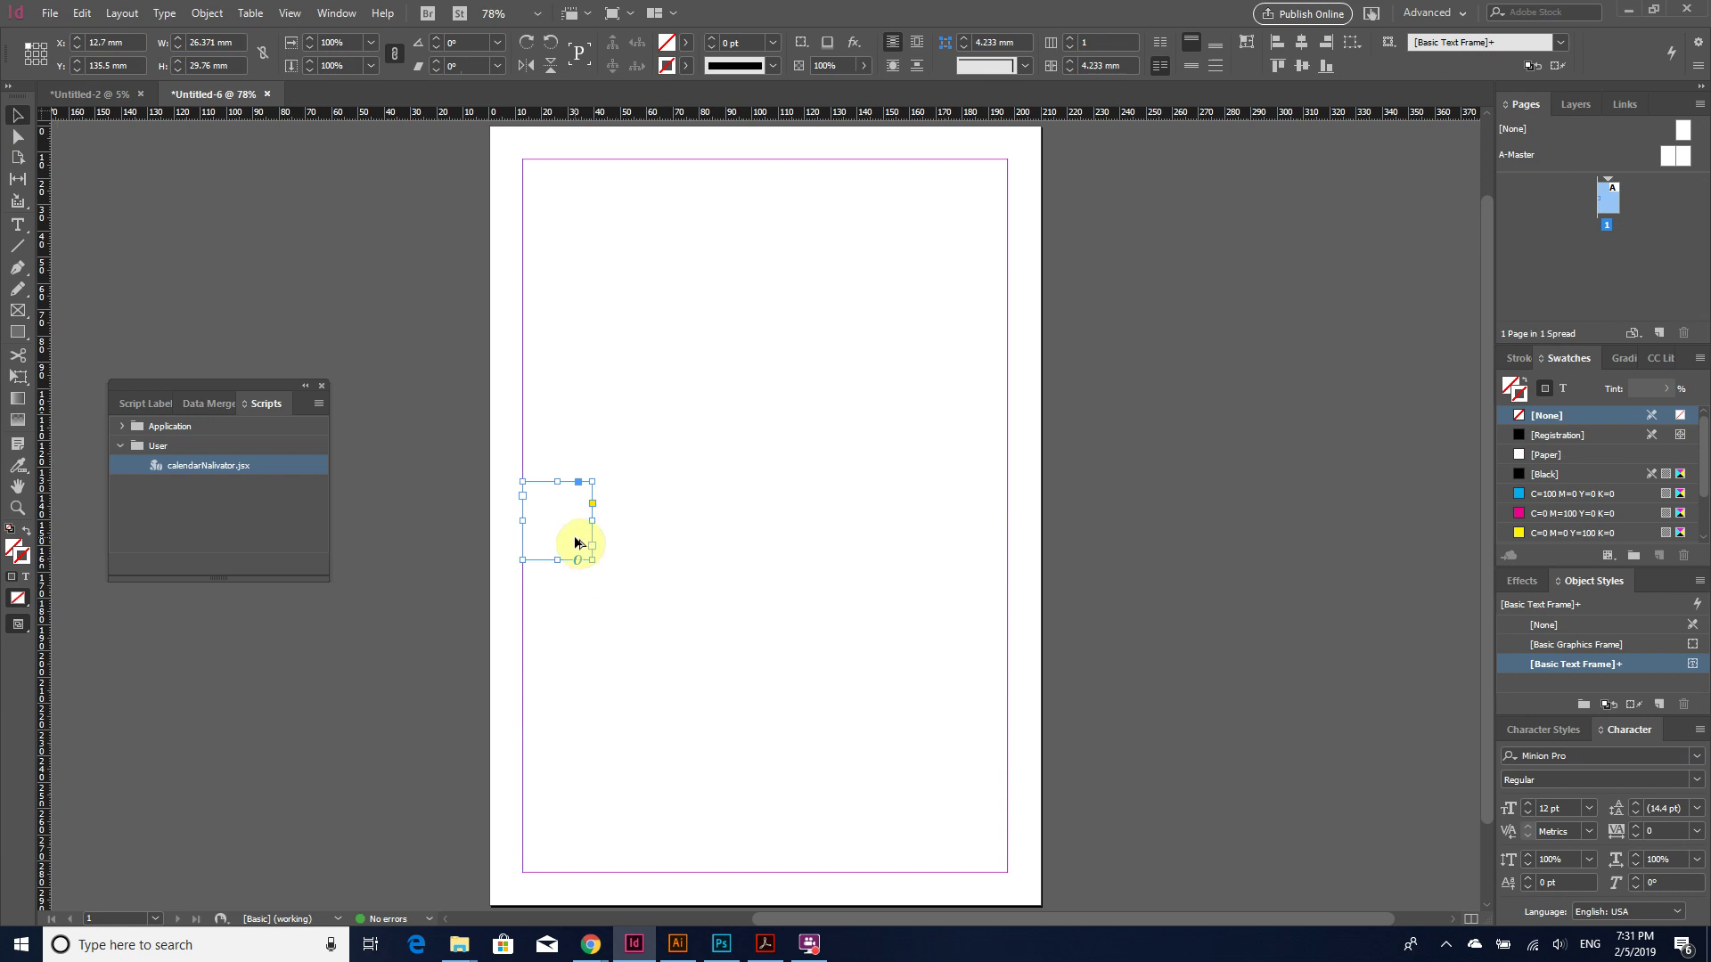
- Enter the placeholder number 00 in the small text frame
scroll(577, 543, up, 2)
double_click(555, 512)
text(00)
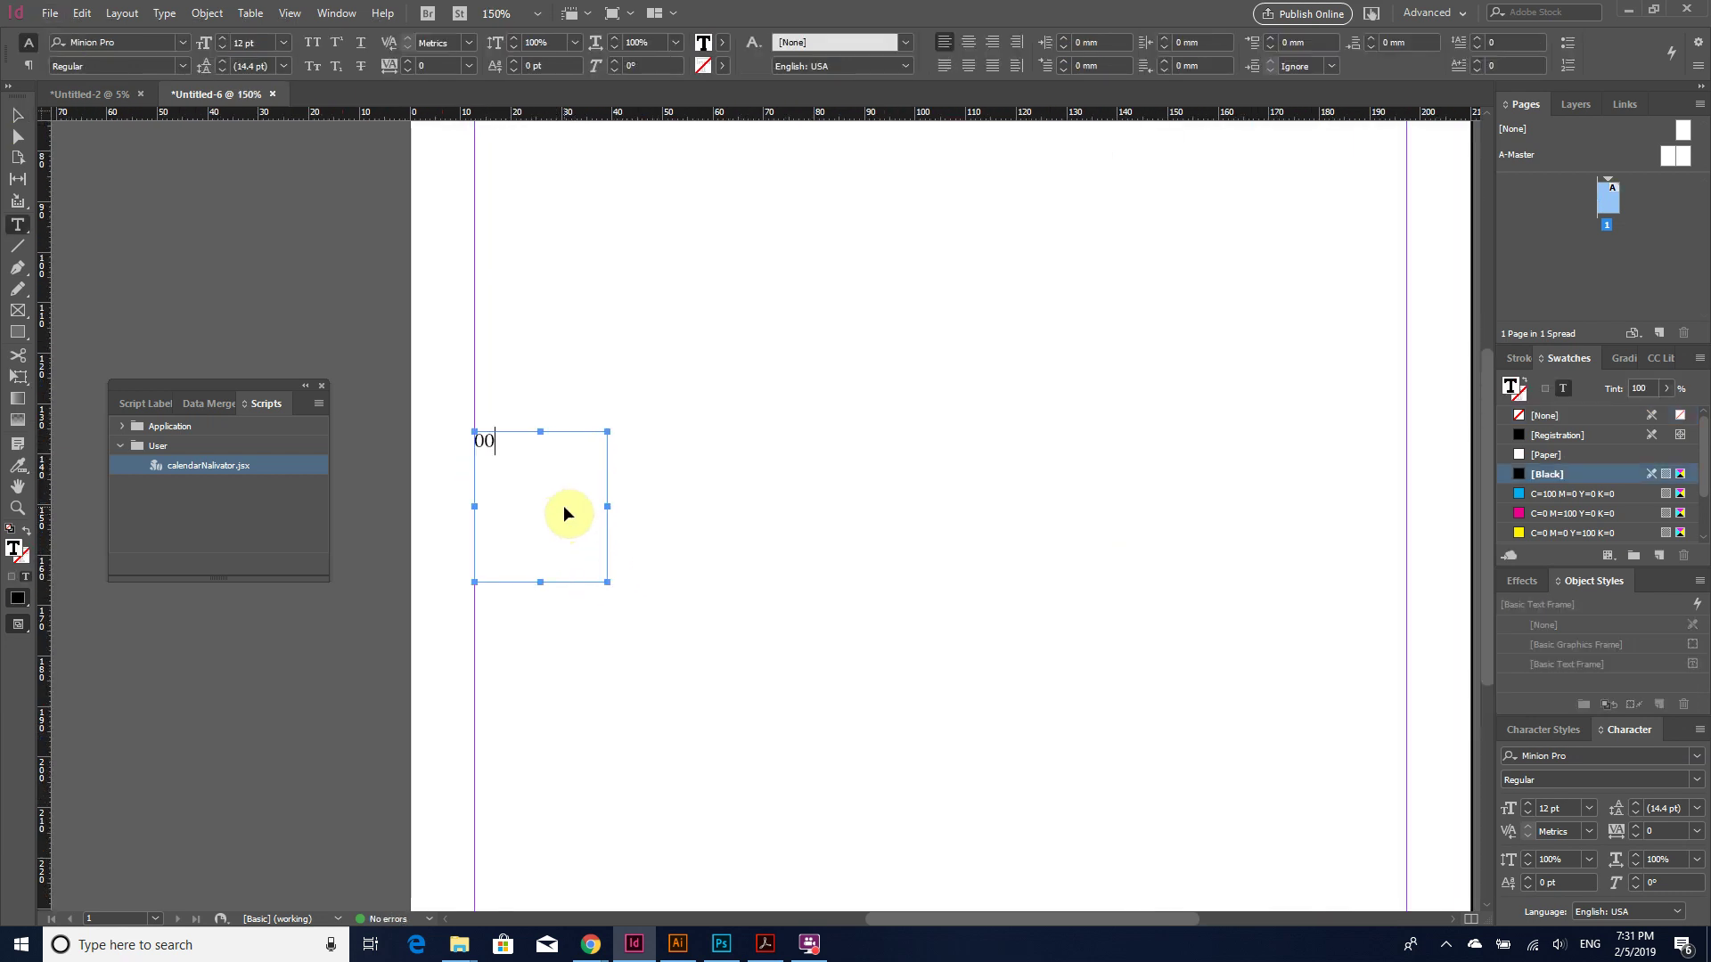
- Enlarge the 00 text to 66 pt and align it right in its frame
key(ctrl+a)
key(ctrl+shift+period)
key(ctrl+shift+period)
key(ctrl+shift+period)
key(ctrl+shift+period)
key(ctrl+shift+period)
key(ctrl+shift+period)
key(ctrl+shift+period)
key(ctrl+shift+period)
key(ctrl+shift+period)
key(ctrl+shift+period)
key(ctrl+shift+period)
key(ctrl+shift+period)
key(ctrl+shift+period)
key(ctrl+shift+period)
key(ctrl+shift+period)
key(ctrl+shift+period)
key(ctrl+shift+period)
key(ctrl+shift+period)
key(ctrl+shift+period)
key(ctrl+shift+period)
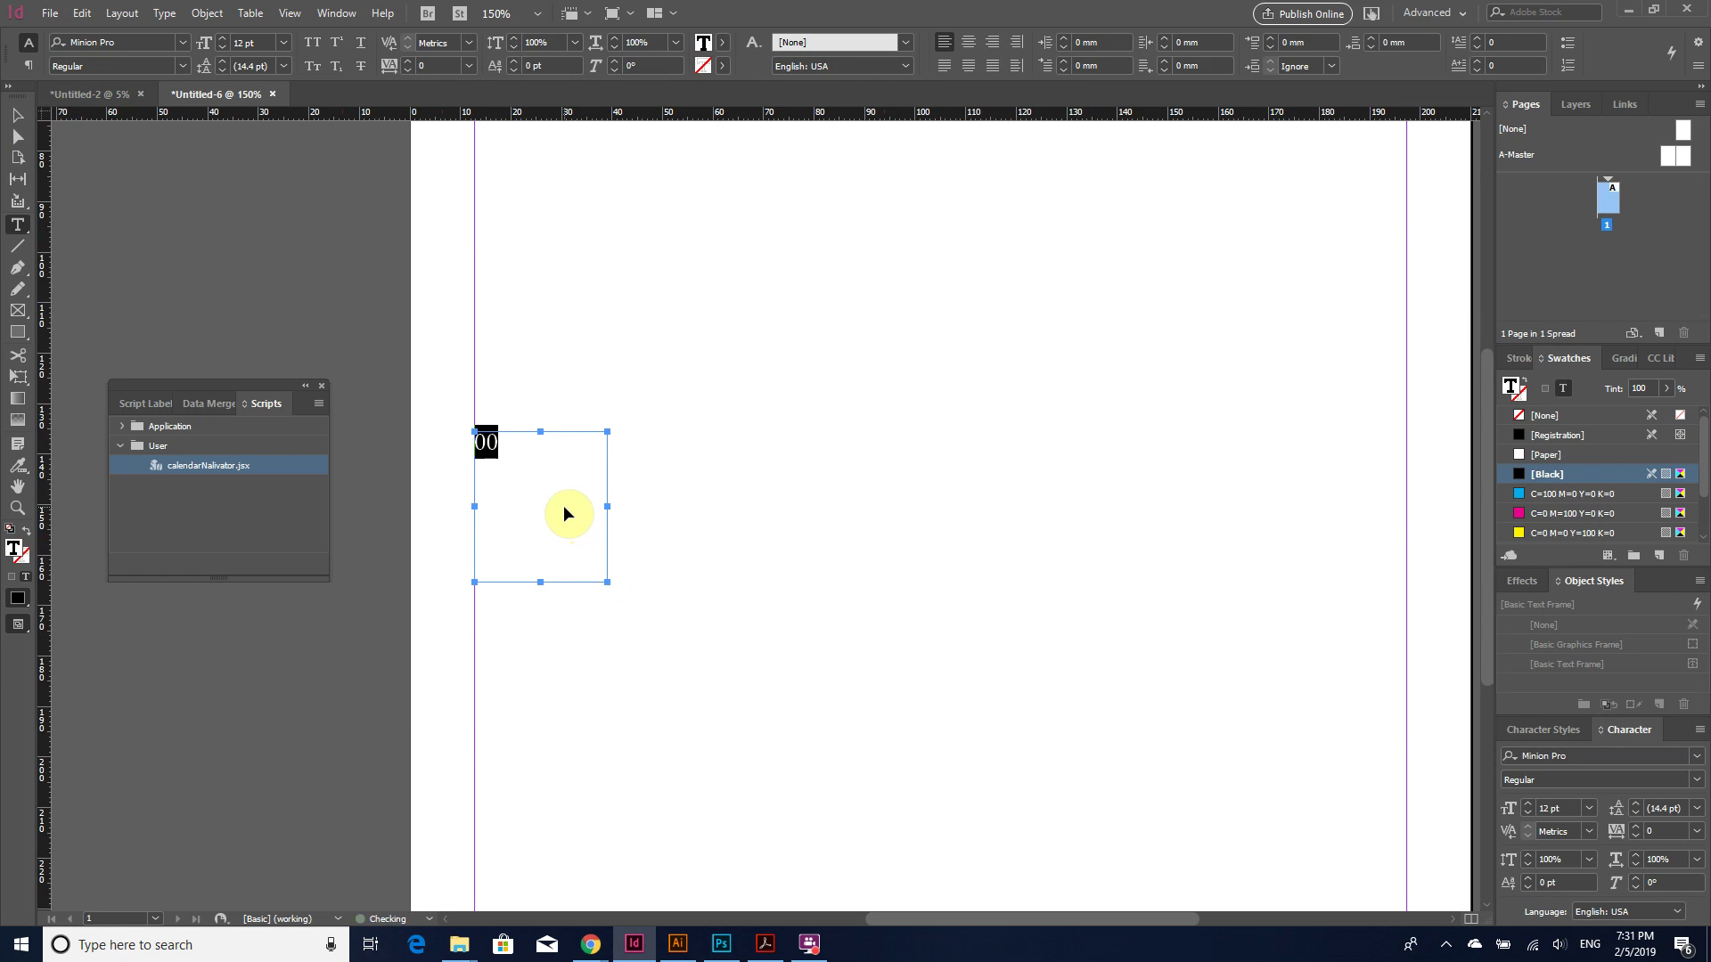
key(ctrl+shift+period)
key(ctrl+shift+period)
key(ctrl+shift+period)
key(ctrl+shift+period)
key(ctrl+shift+period)
key(ctrl+shift+period)
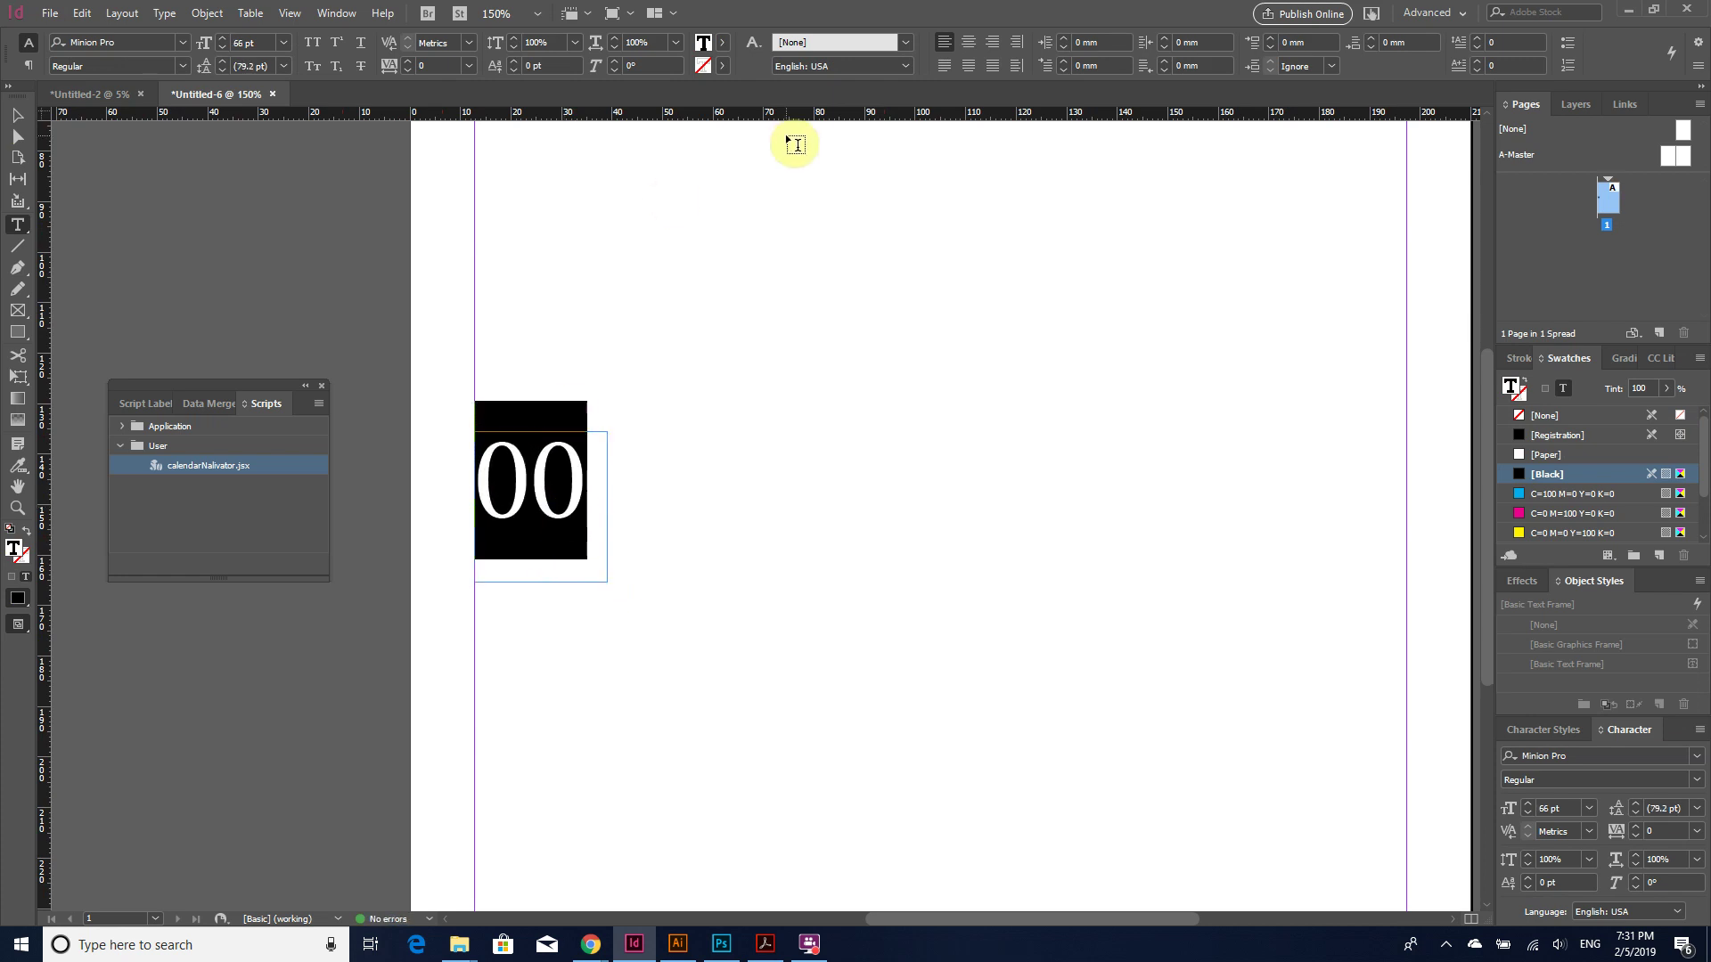
click(995, 42)
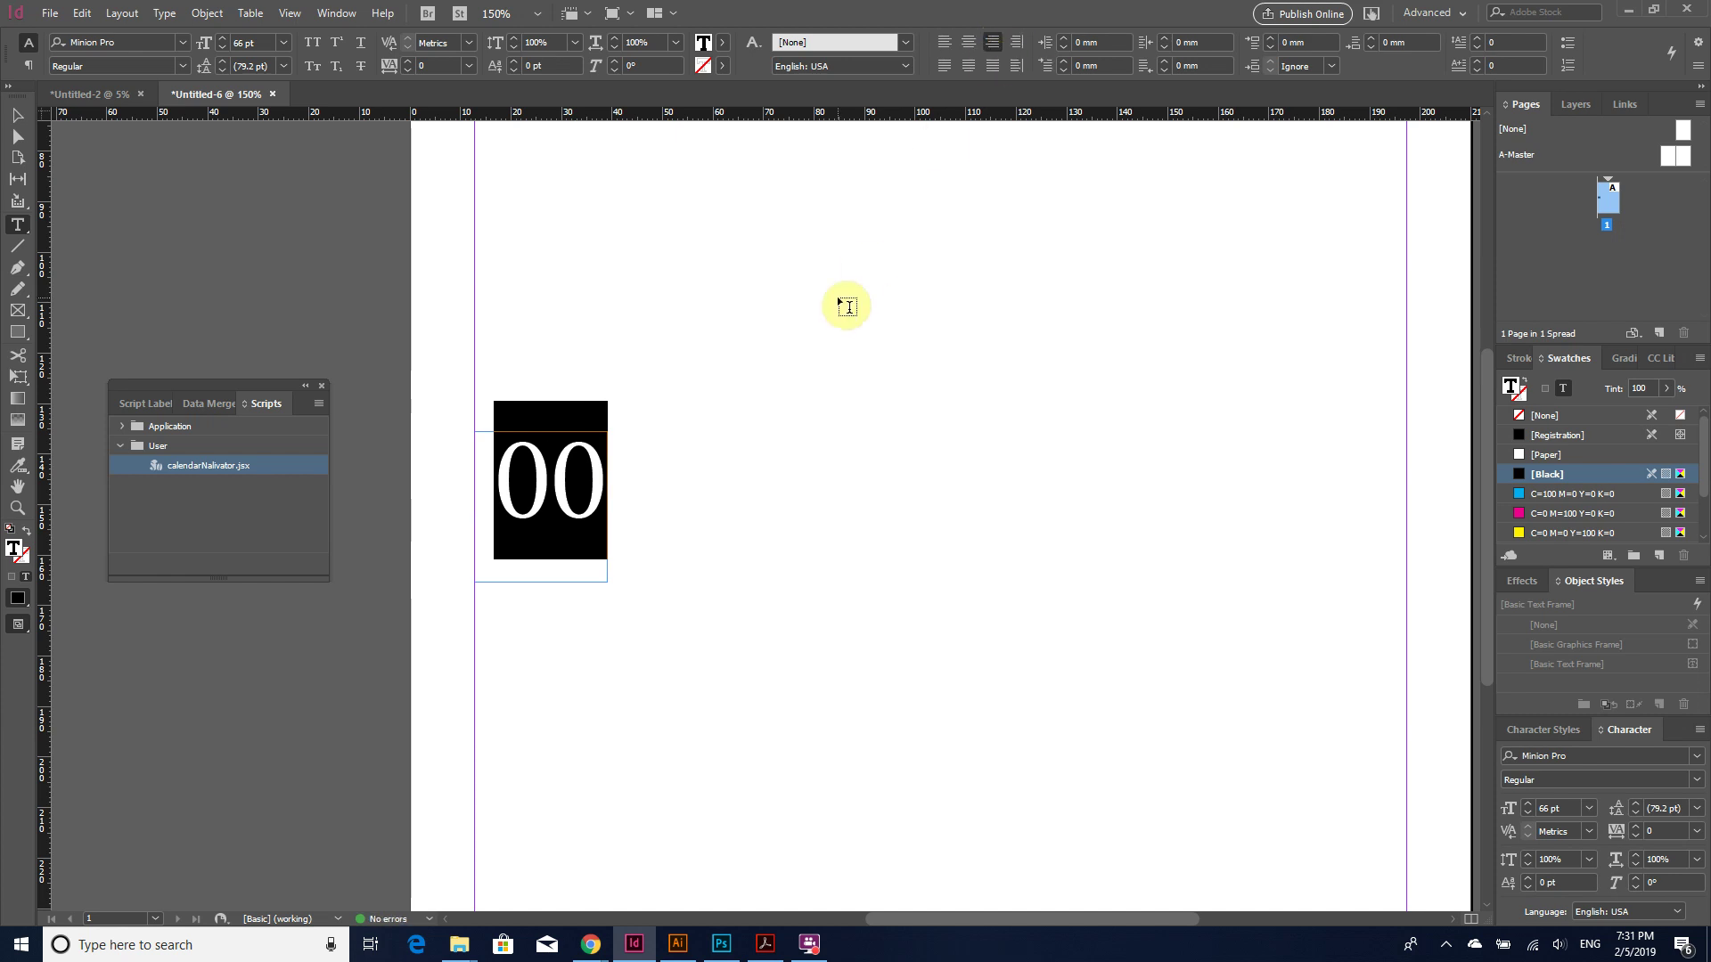
key(Escape)
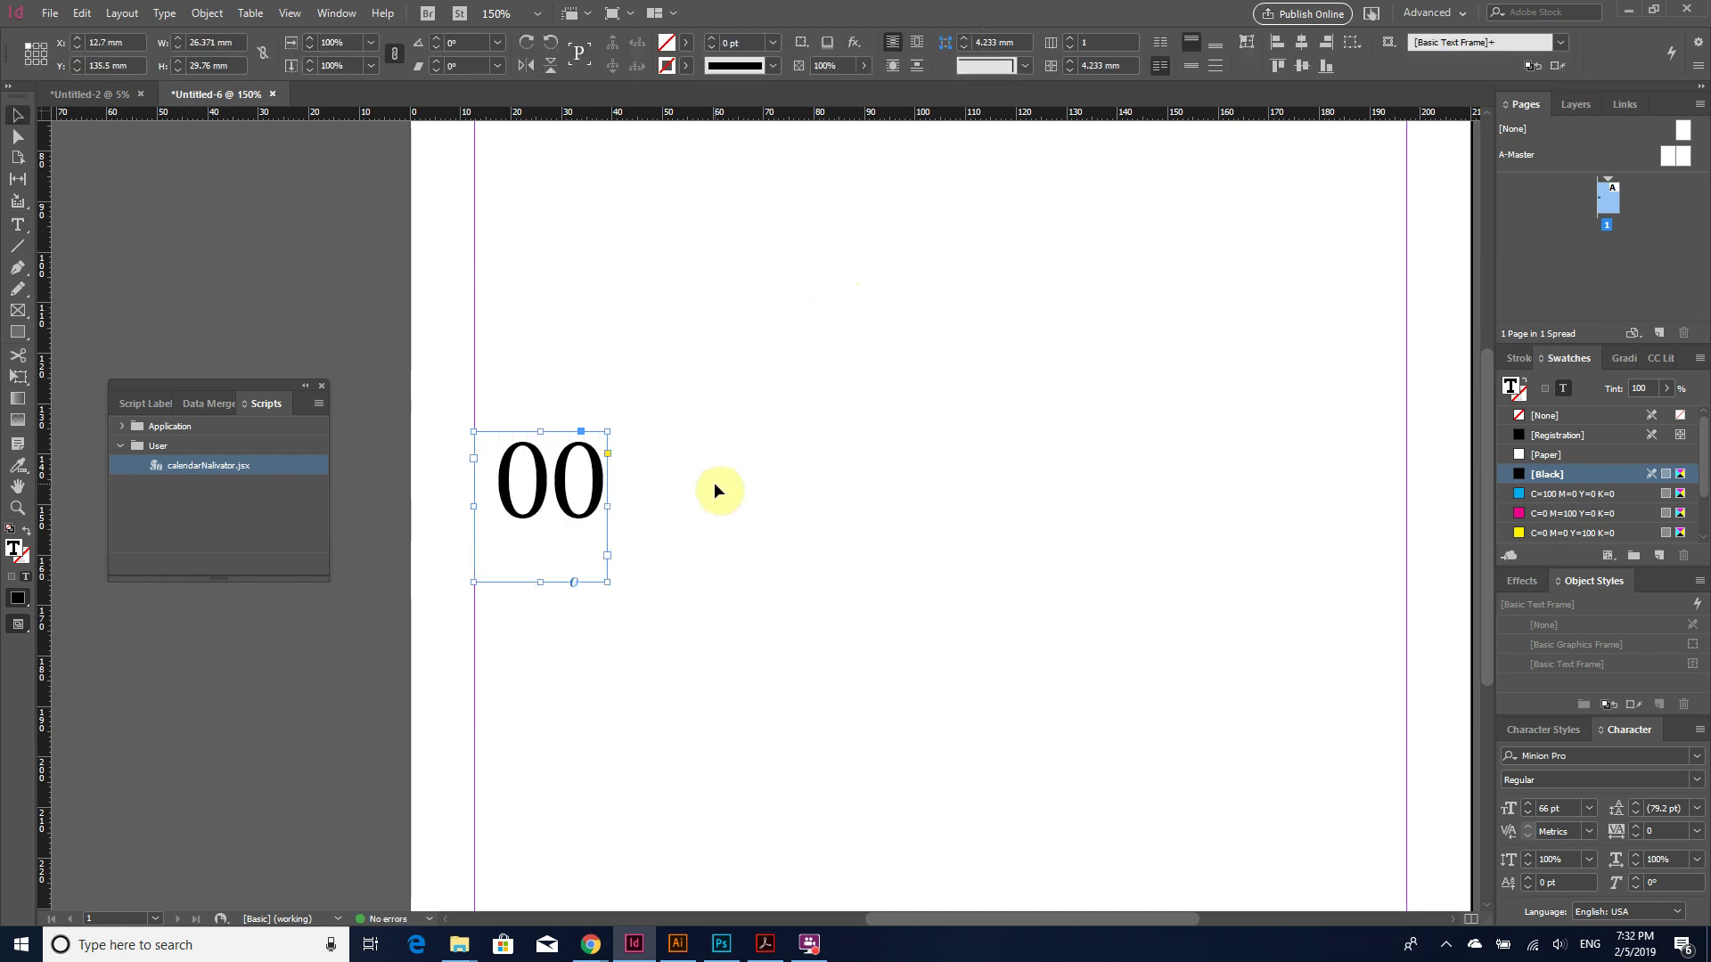
- Set the frame's vertical justification to Center and its right inset spacing to 1 mm
key(ctrl+b)
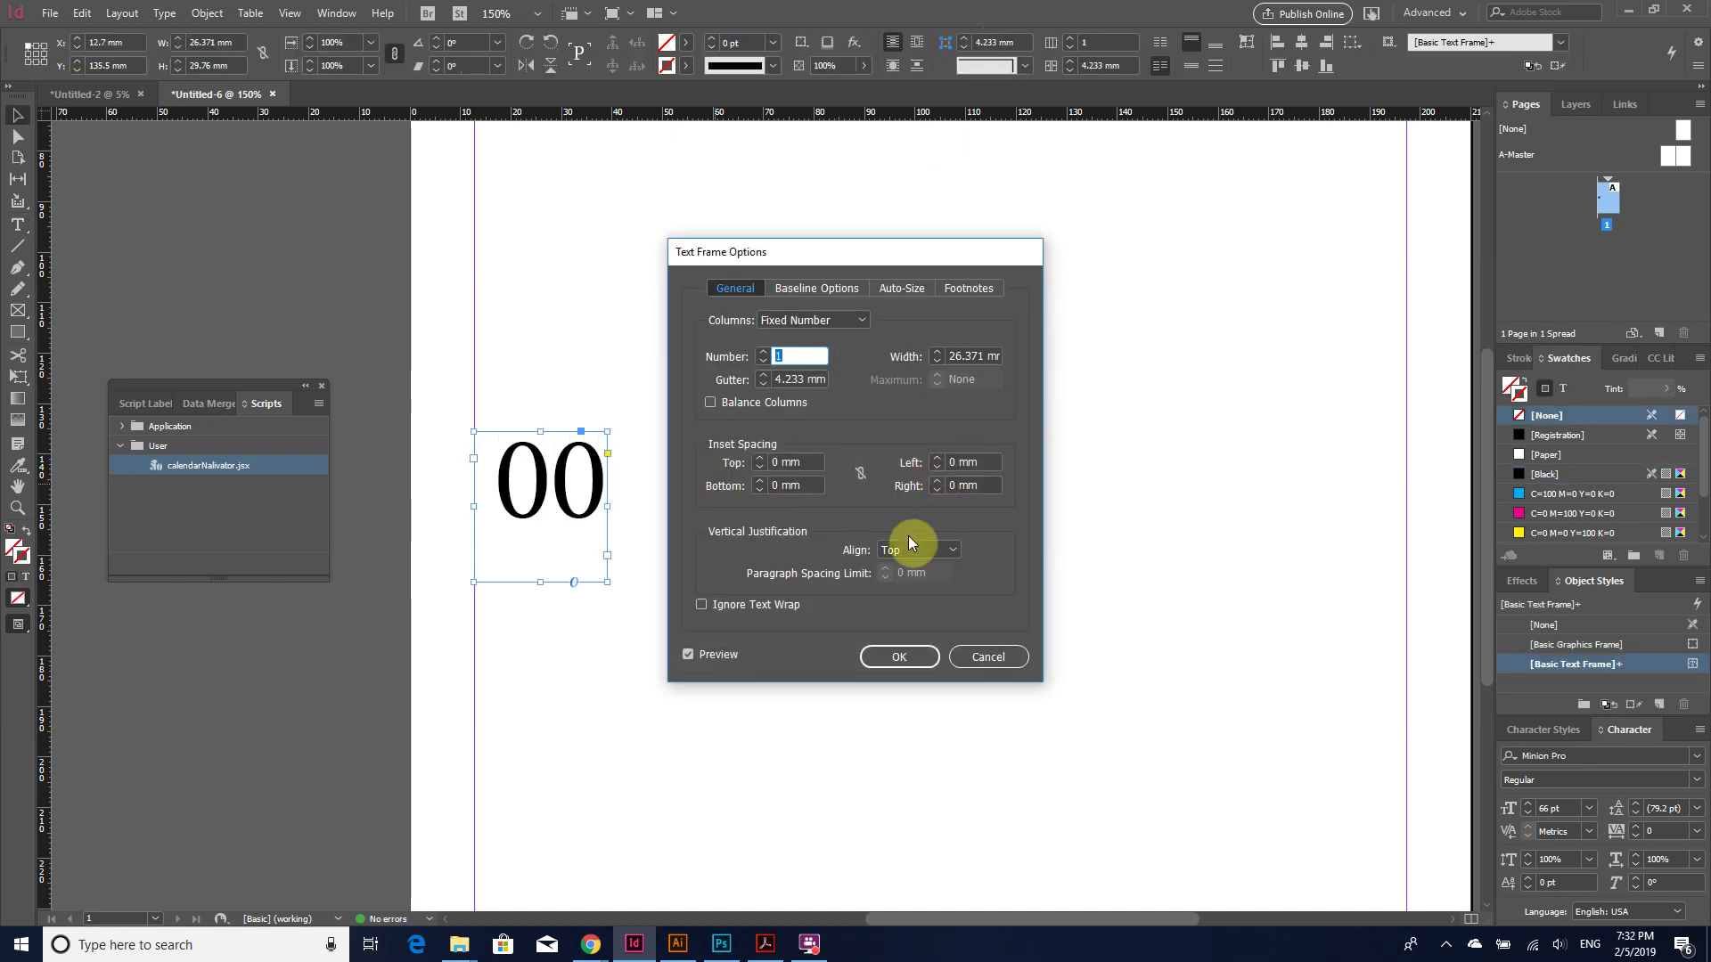
click(907, 546)
click(904, 570)
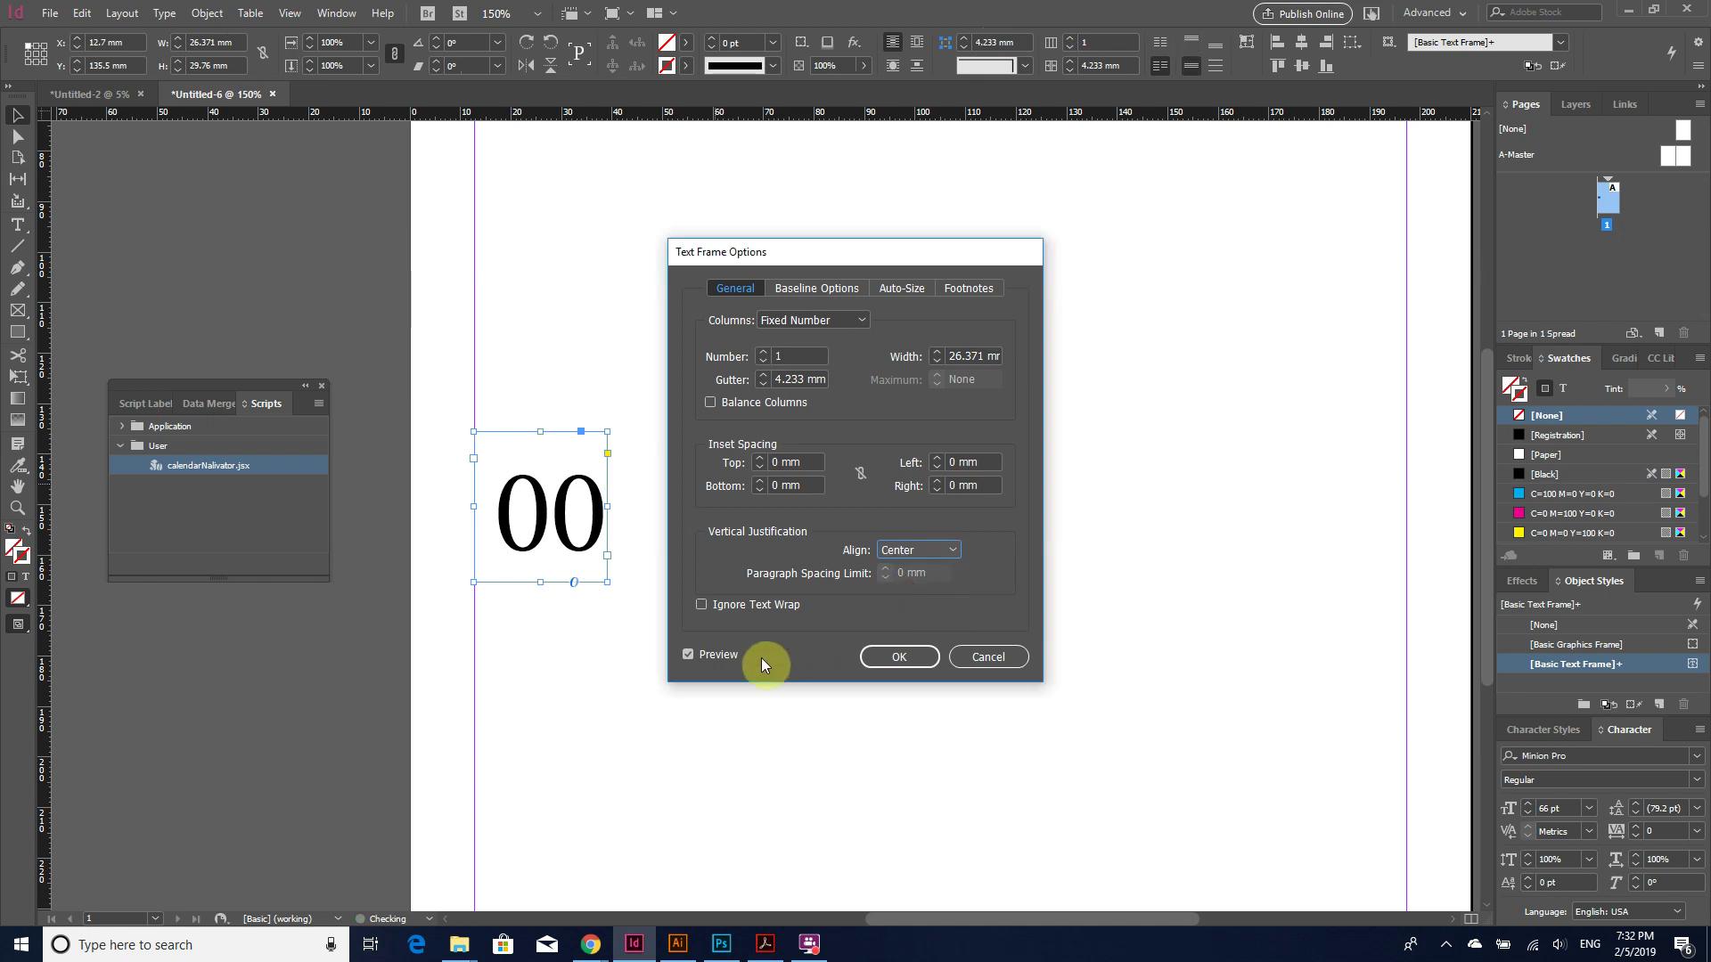
click(714, 655)
click(714, 655)
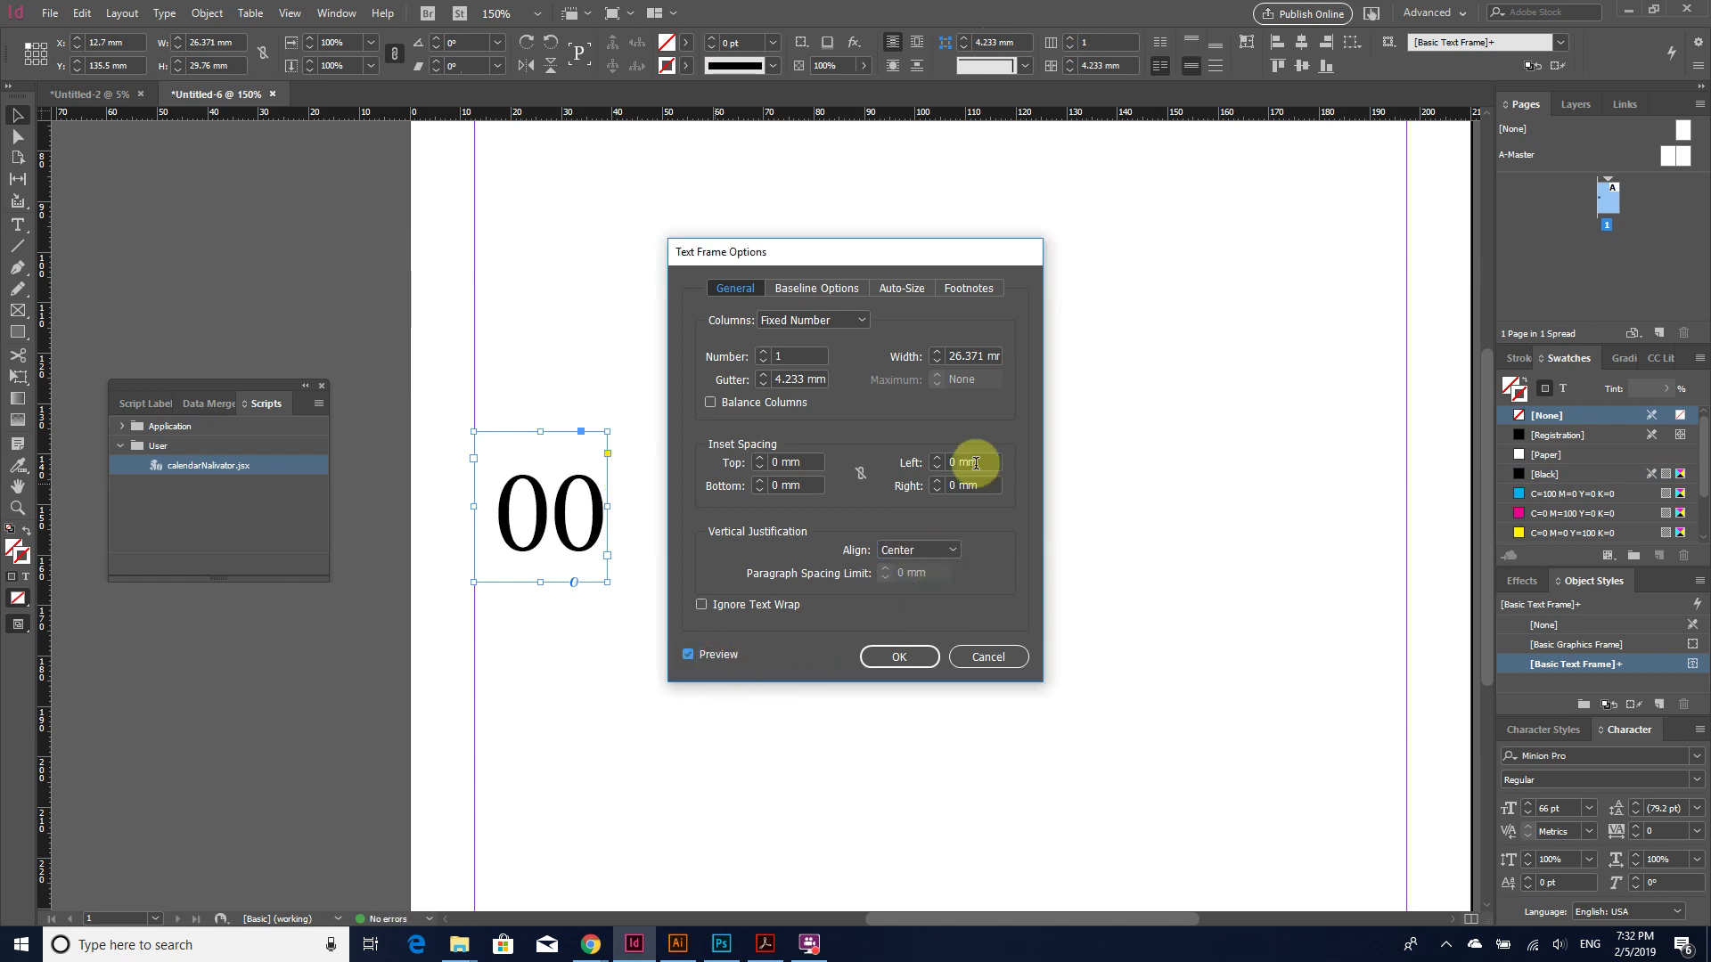
click(936, 482)
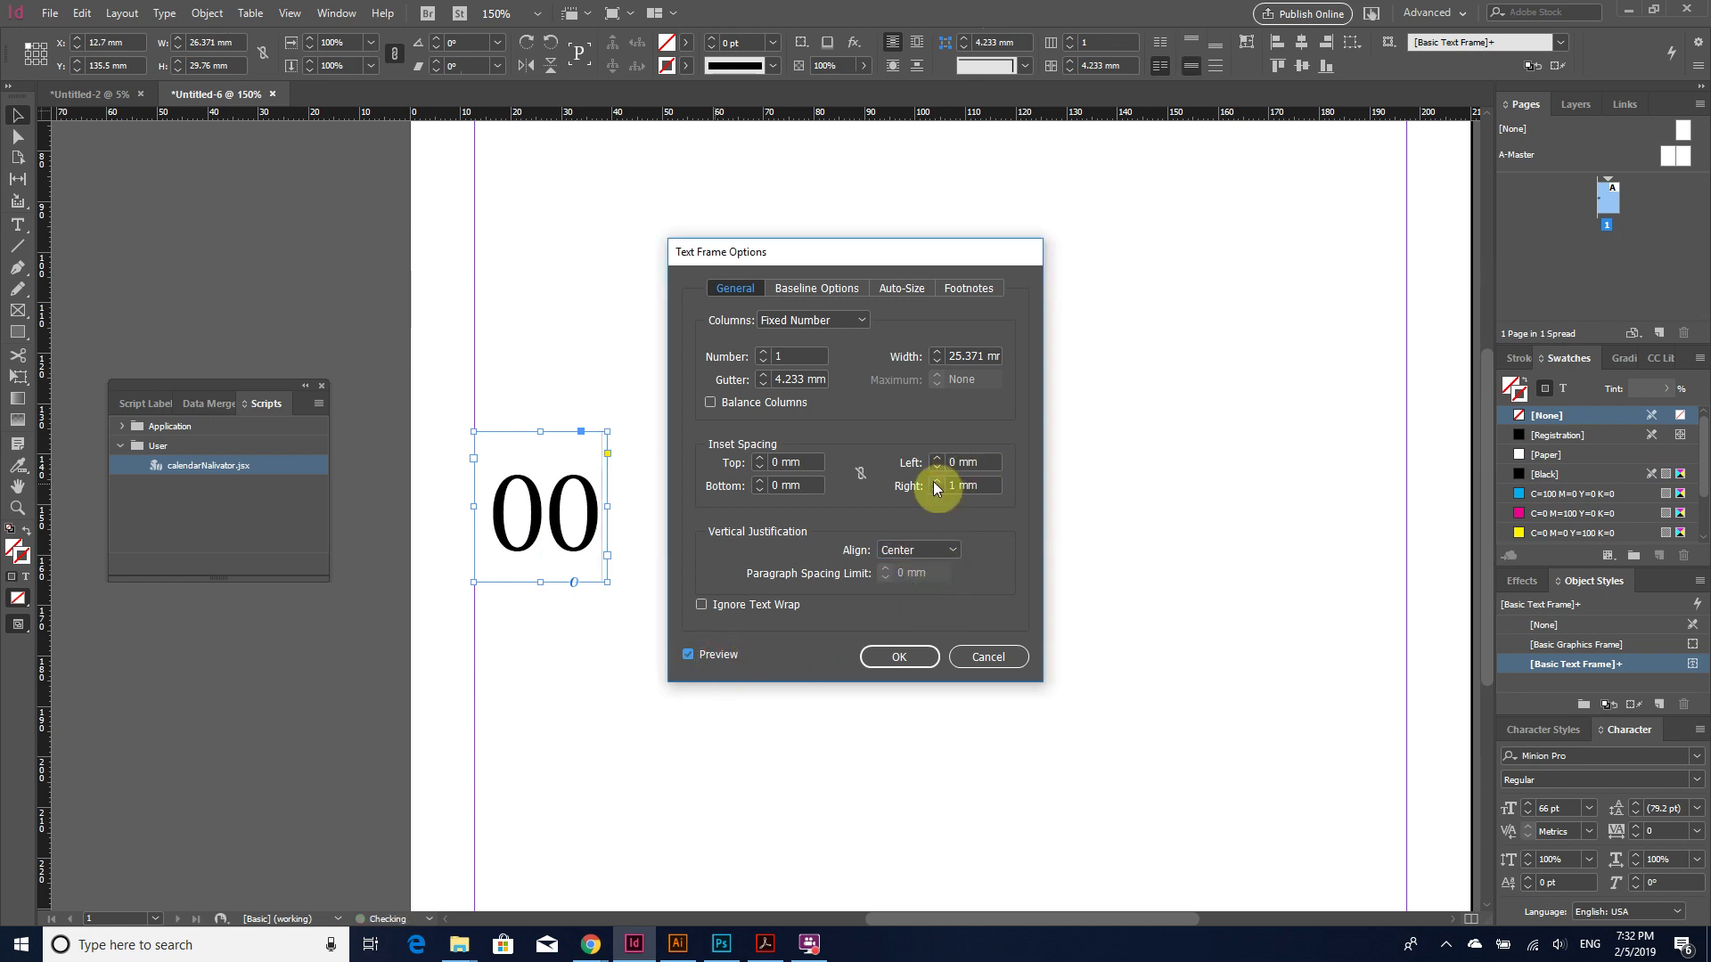
click(900, 657)
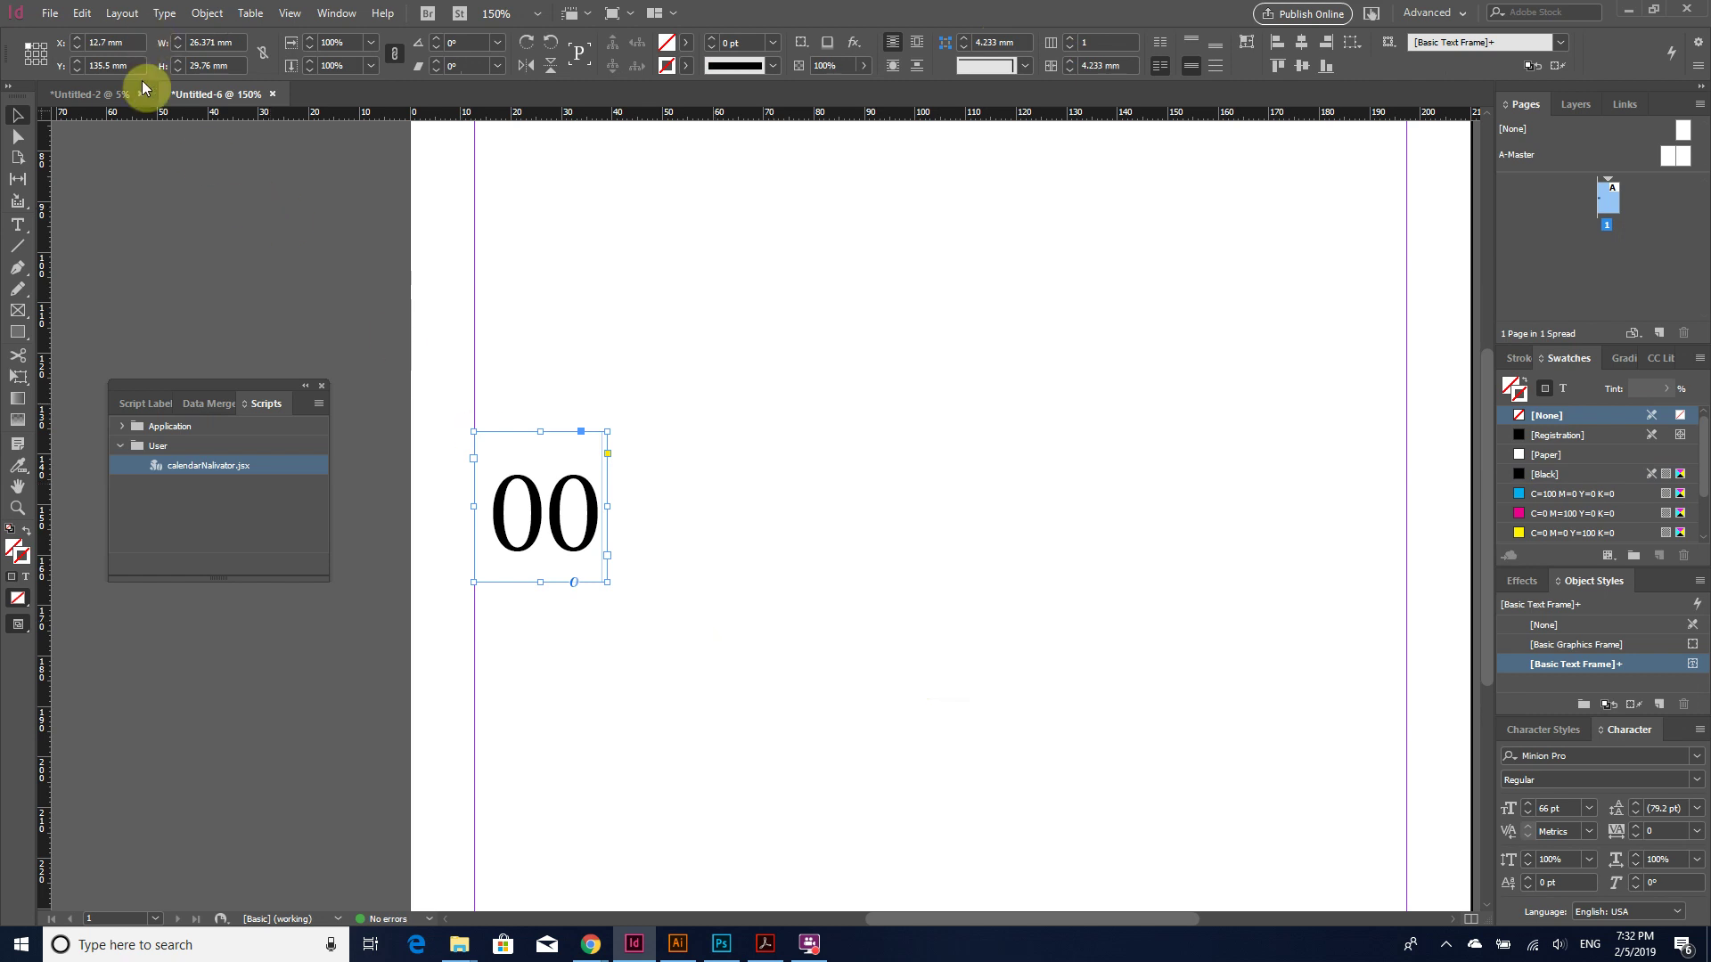
- Change the font of the 00 text to Poplar Std
double_click(496, 523)
double_click(506, 523)
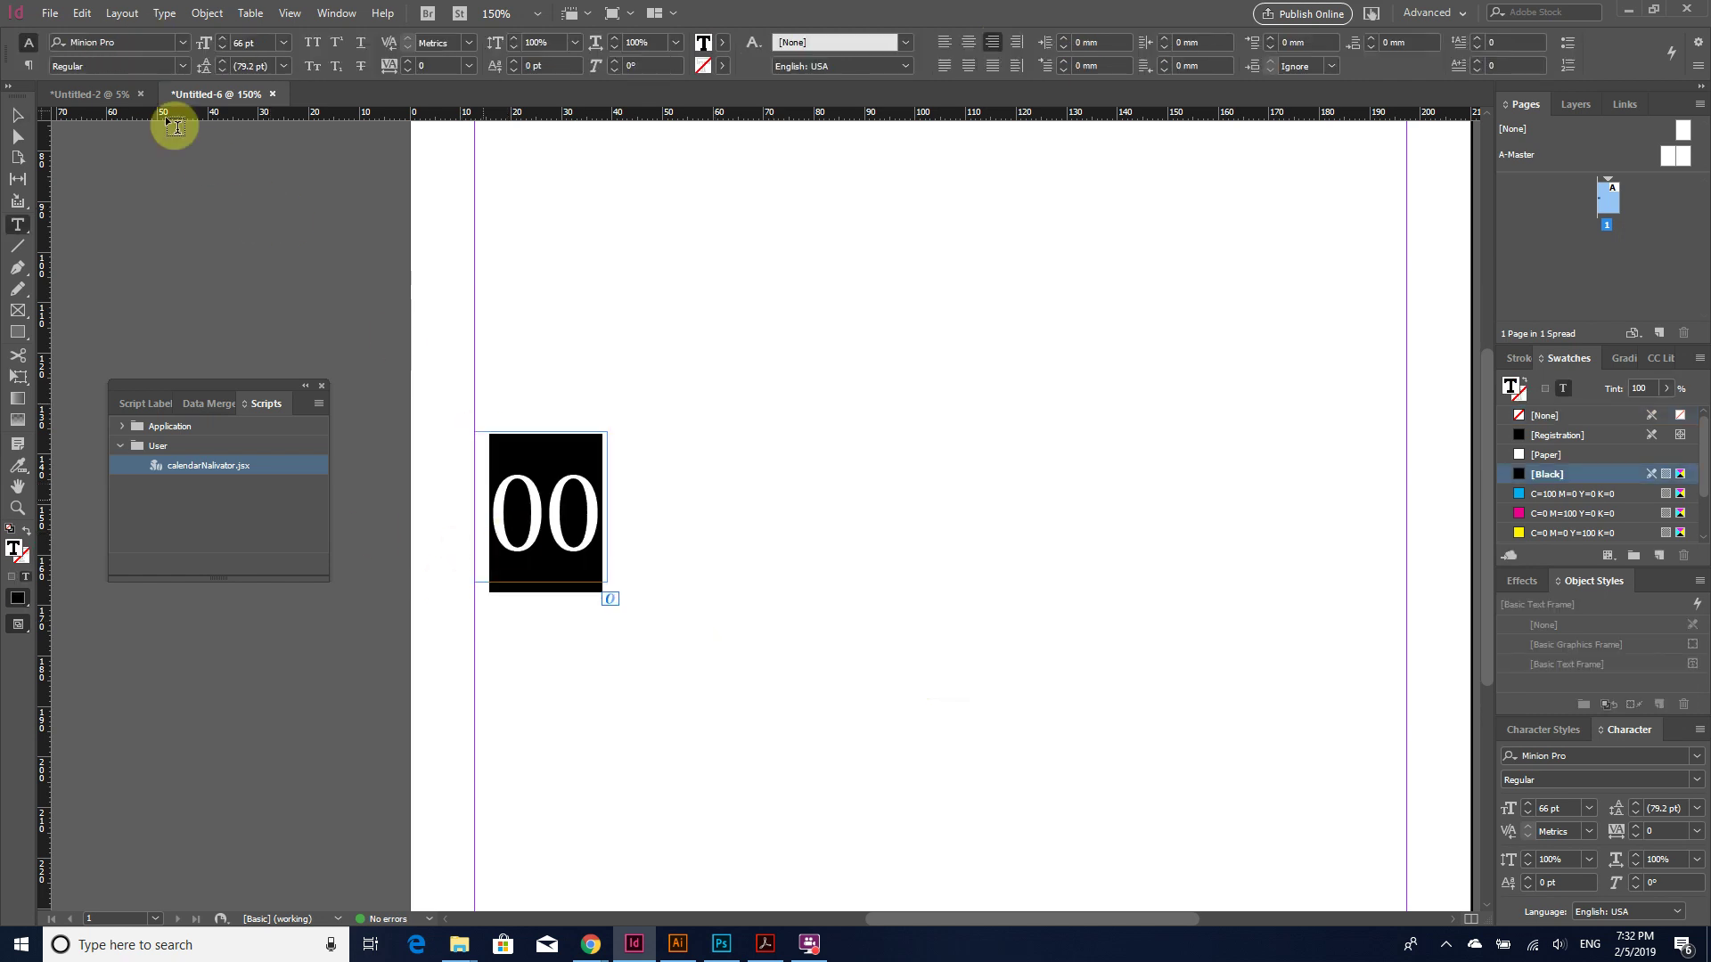
click(181, 42)
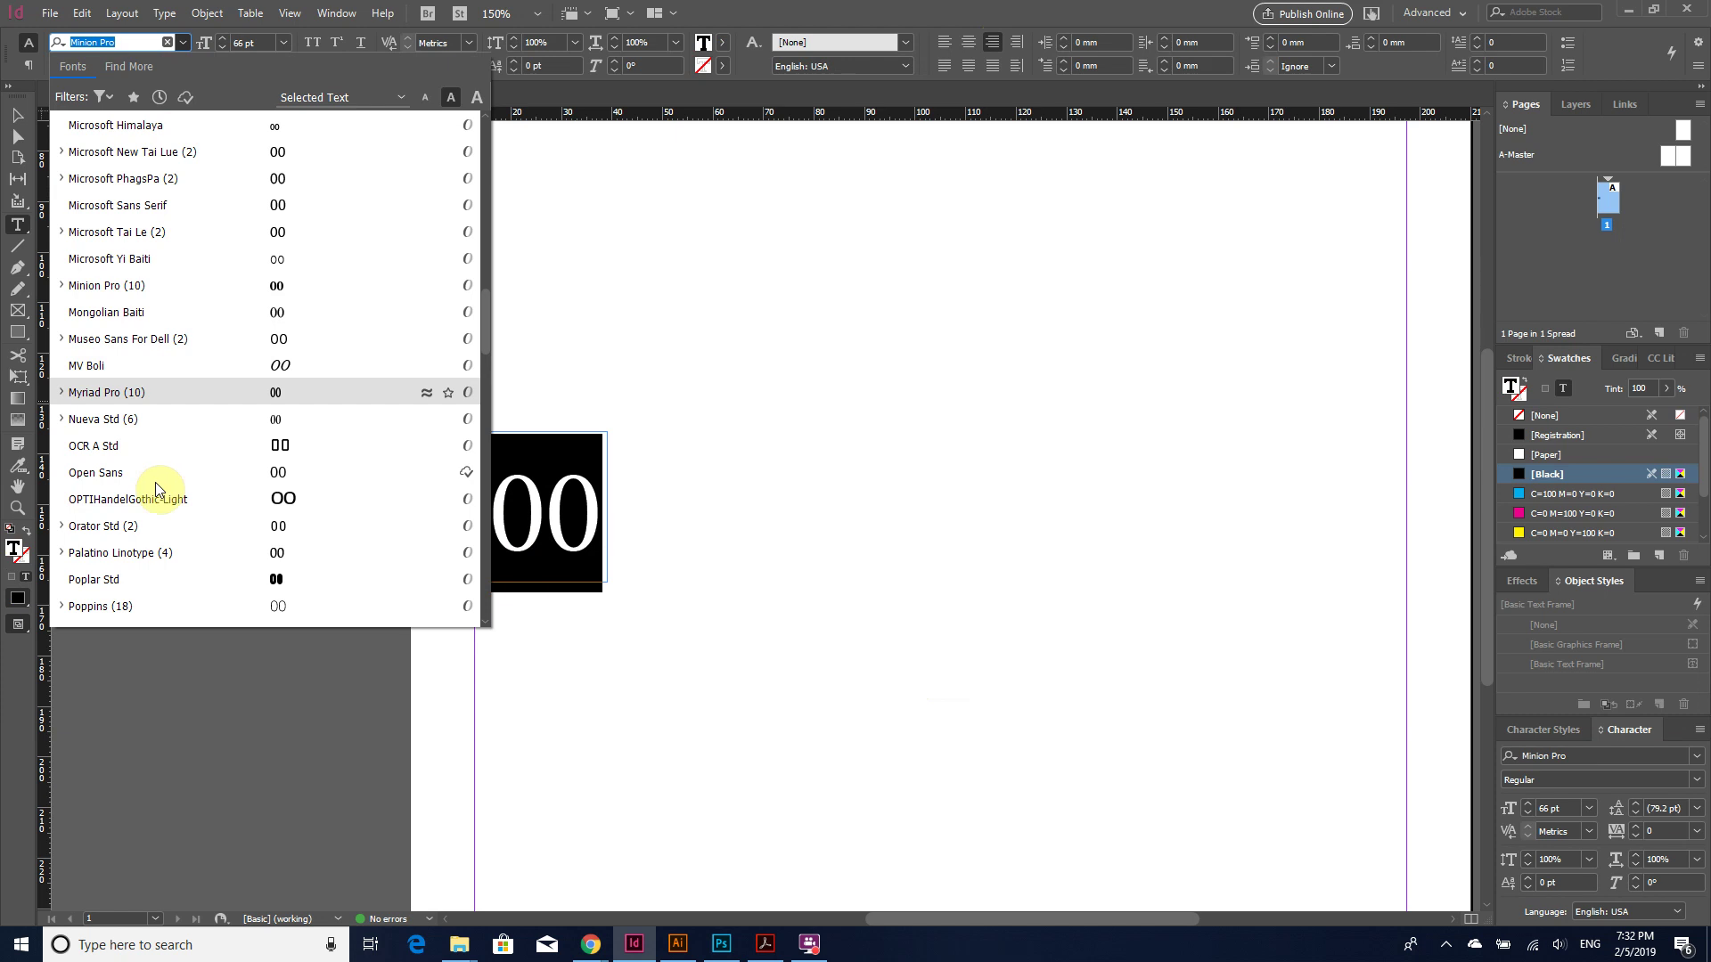
click(152, 579)
click(545, 521)
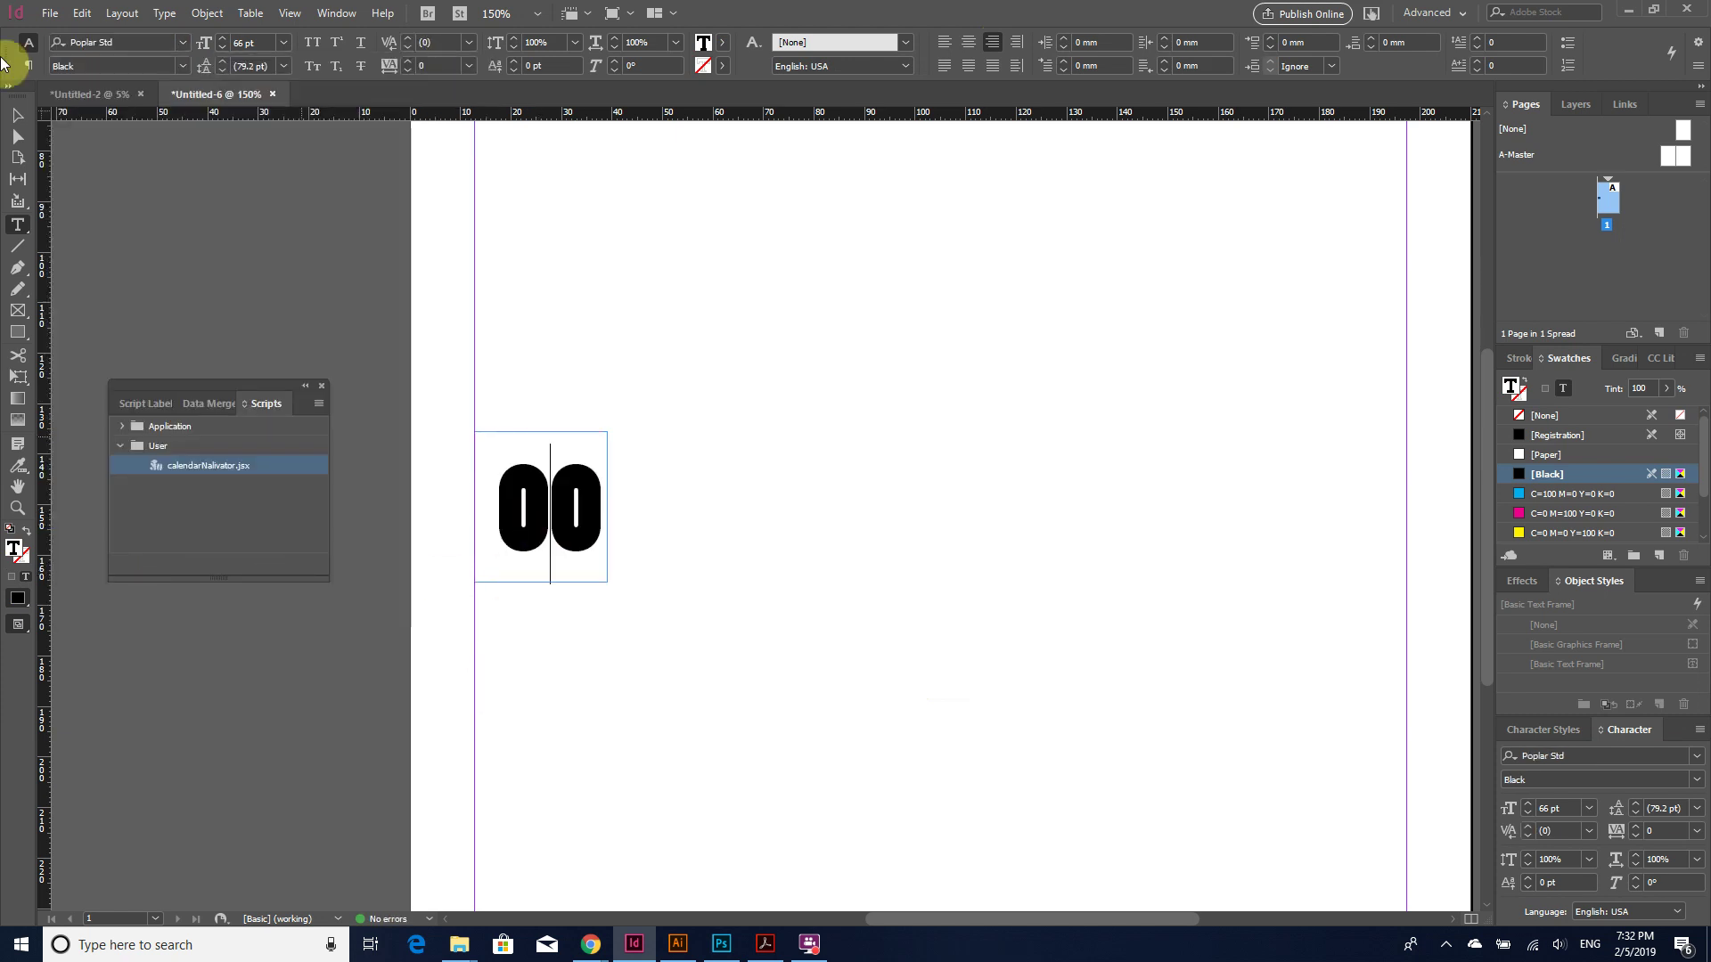
click(17, 115)
- Run the calendarNalivator.jsx script with Friday as starting day, a gap of 0 between frames and Leap Year enabled
key(ctrl+minus)
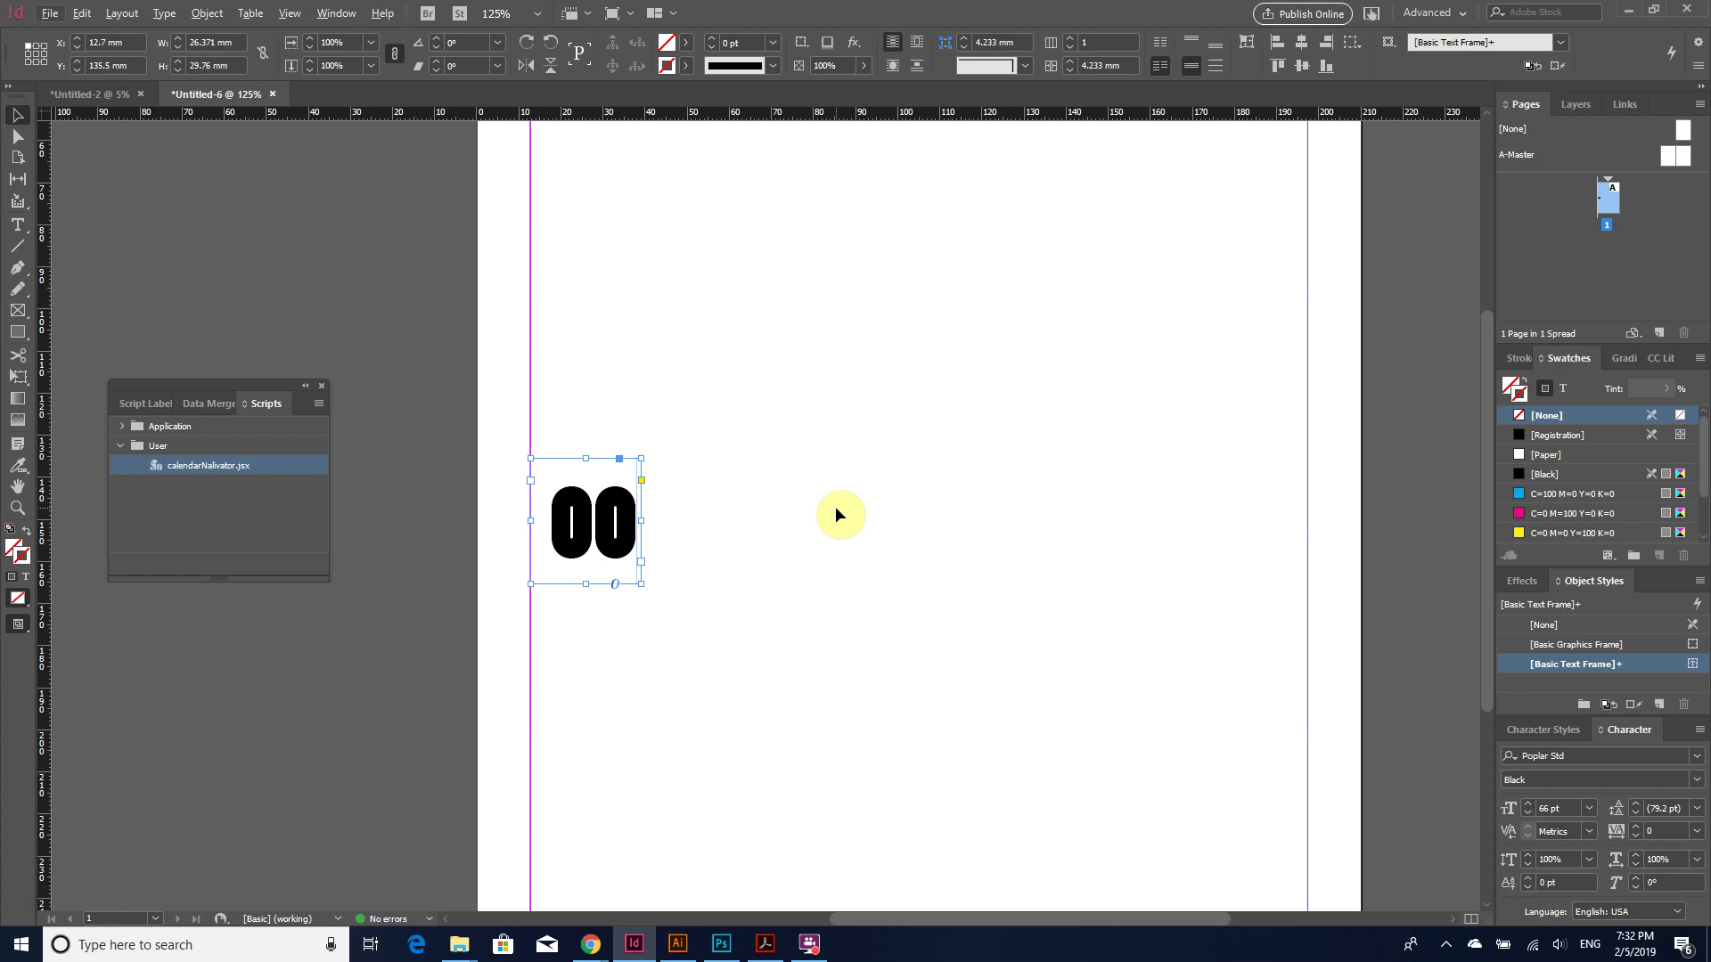
key(ctrl+0)
click(836, 506)
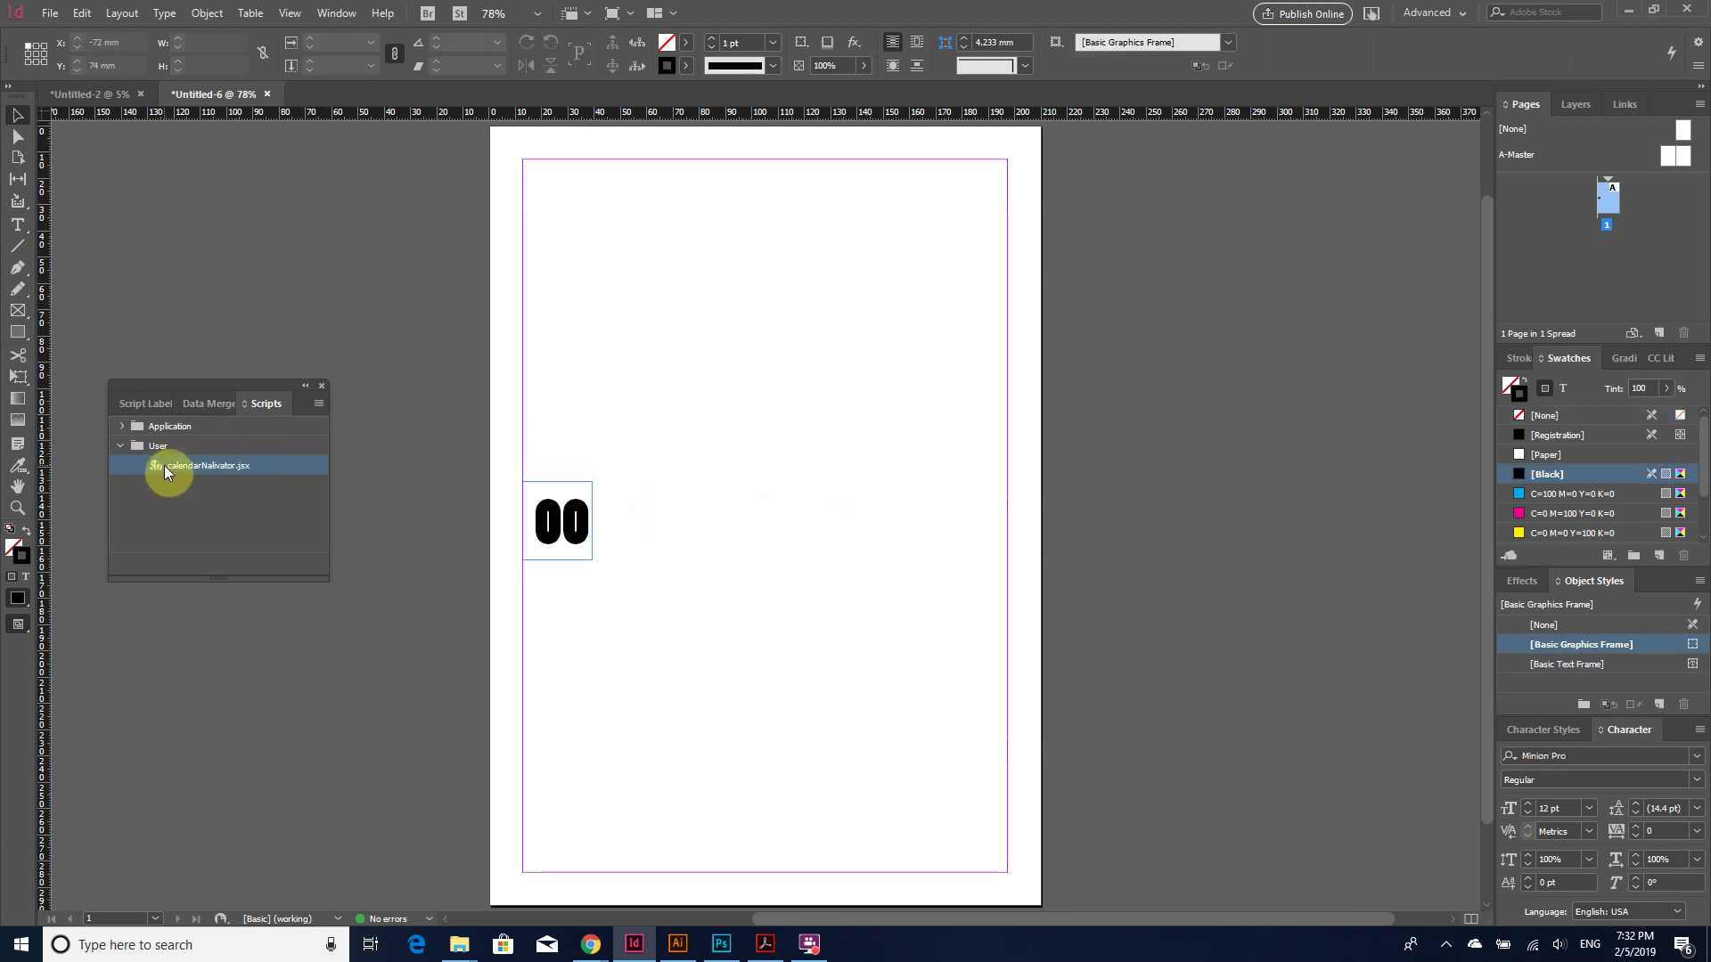
drag(810, 440, 781, 401)
click(640, 435)
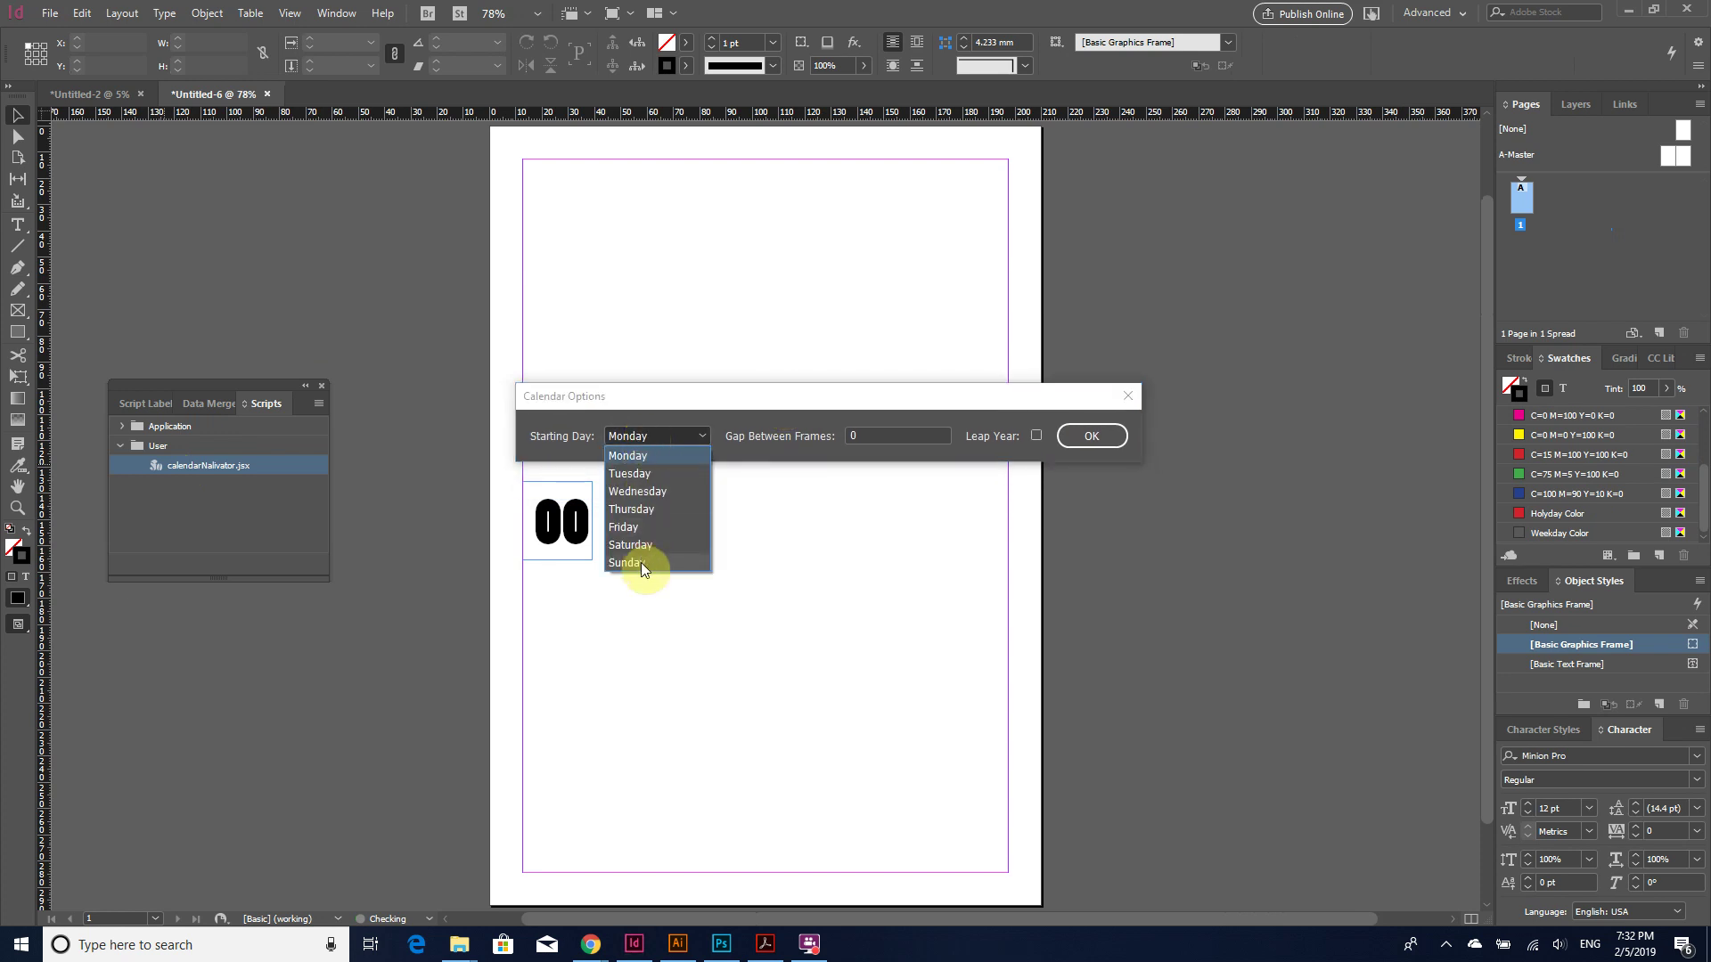
click(642, 527)
click(868, 438)
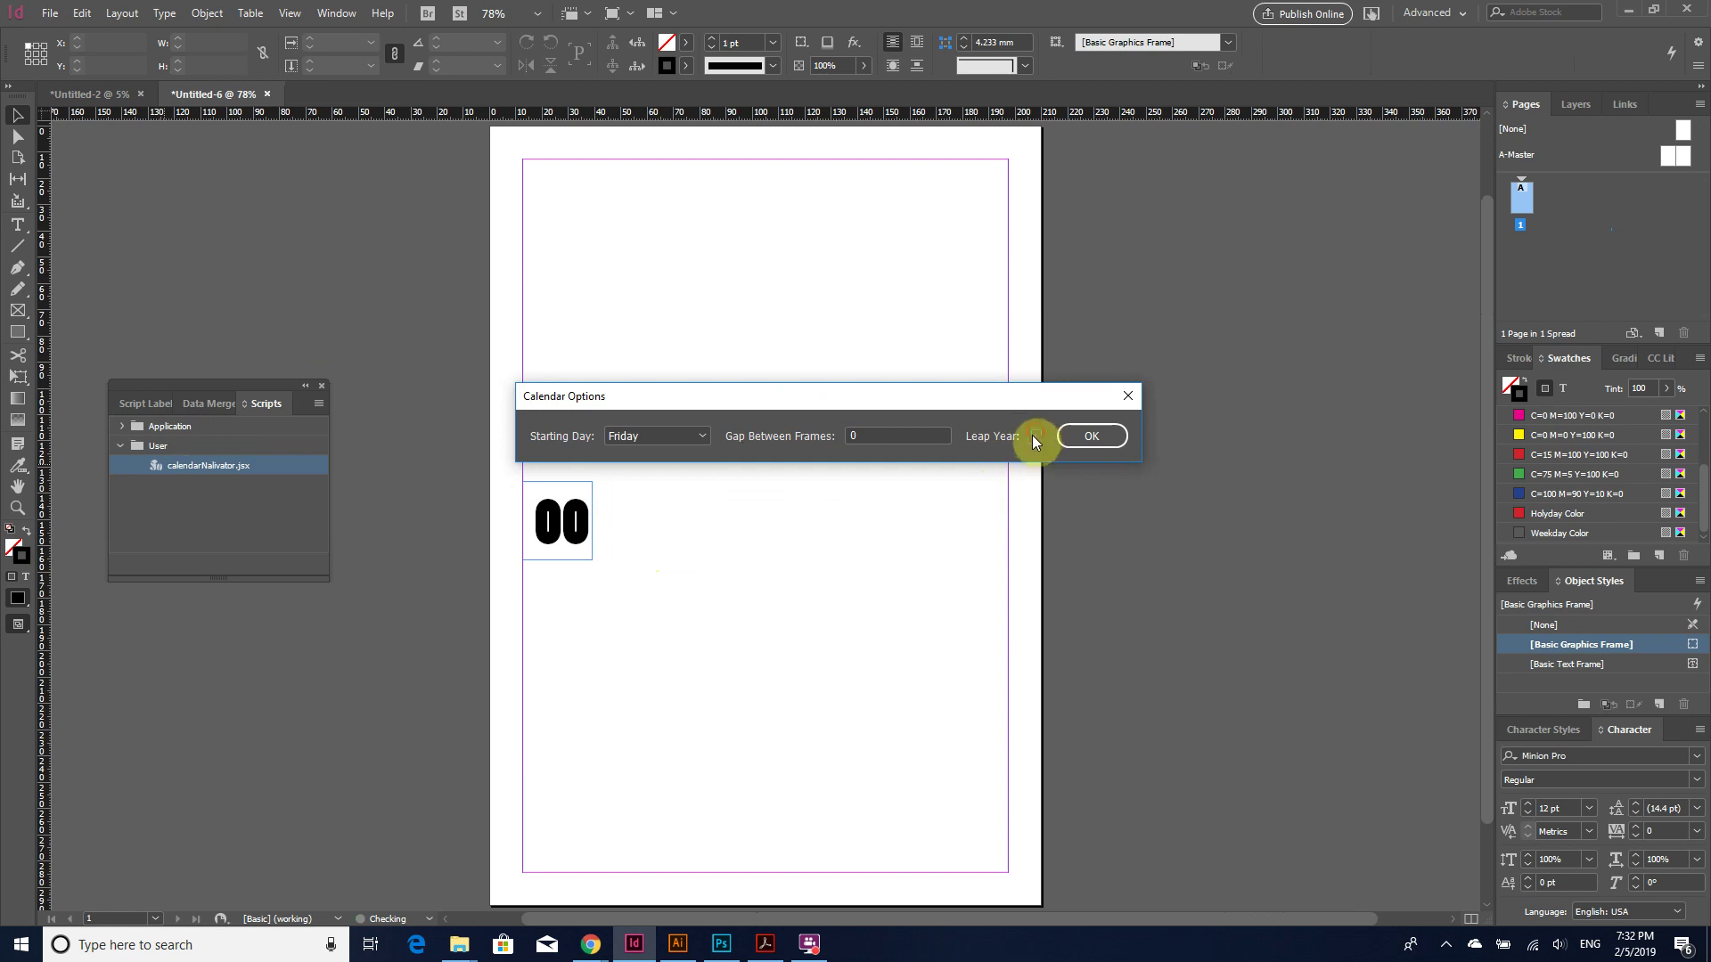
click(1092, 436)
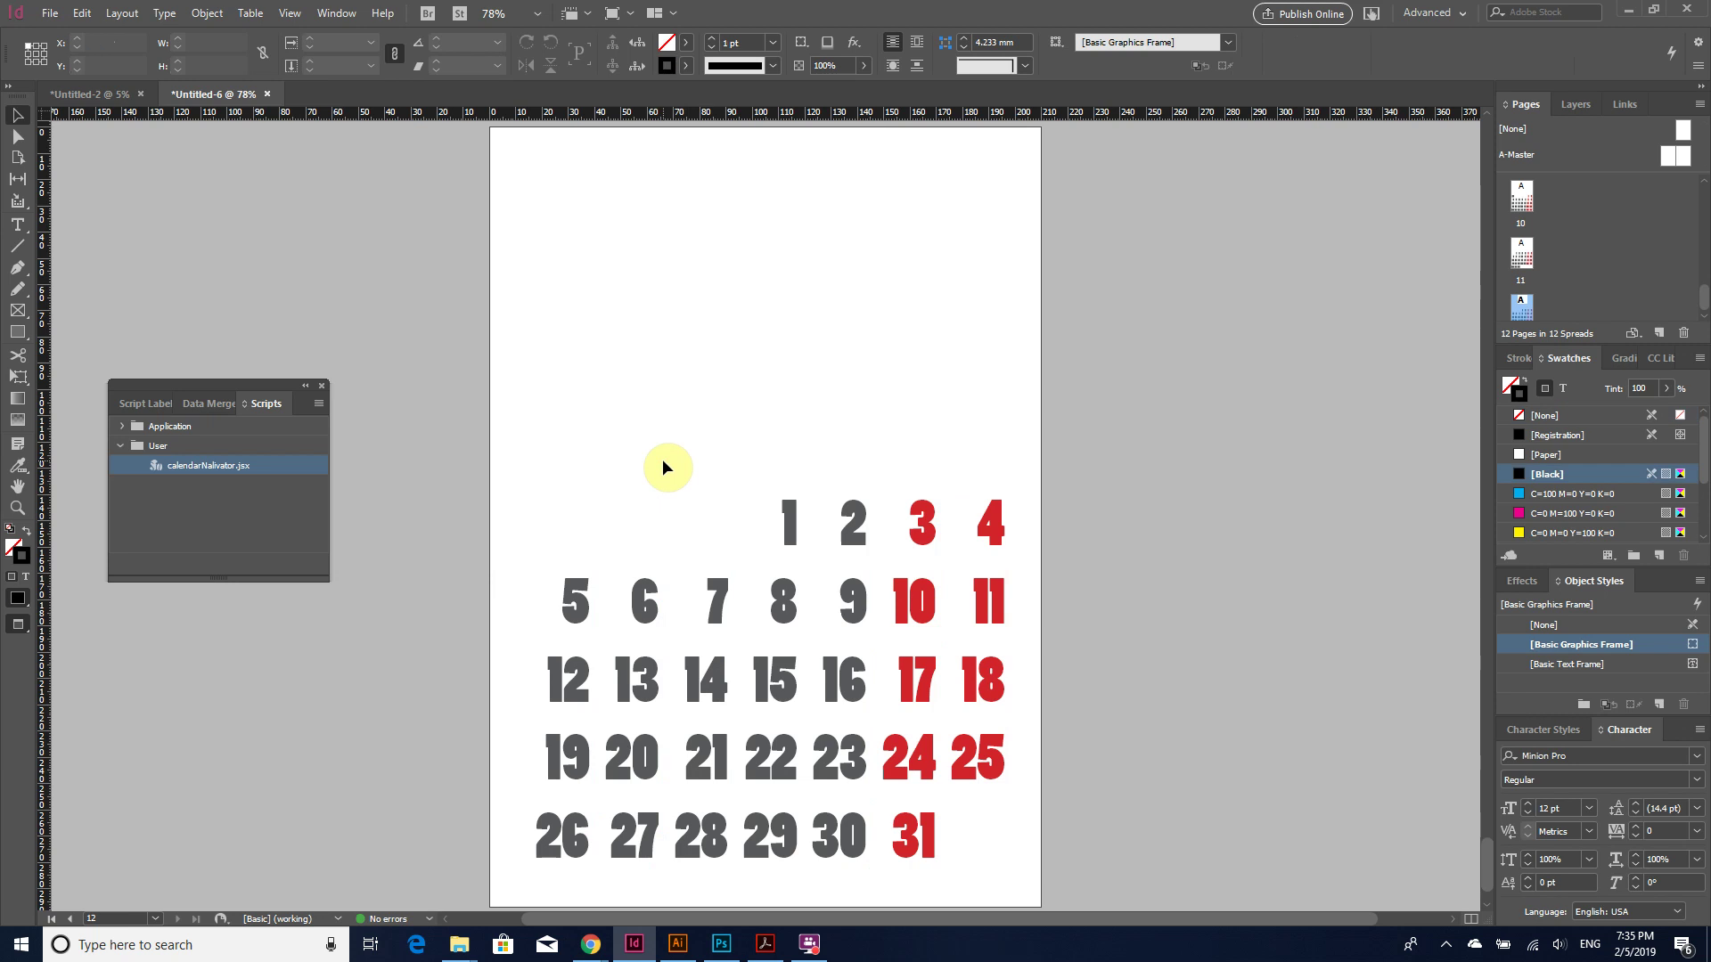
- Review the generated month pages from the last back to the first, checking the date grids and weekend colours
key(ctrl+minus)
scroll(713, 525, up, 3)
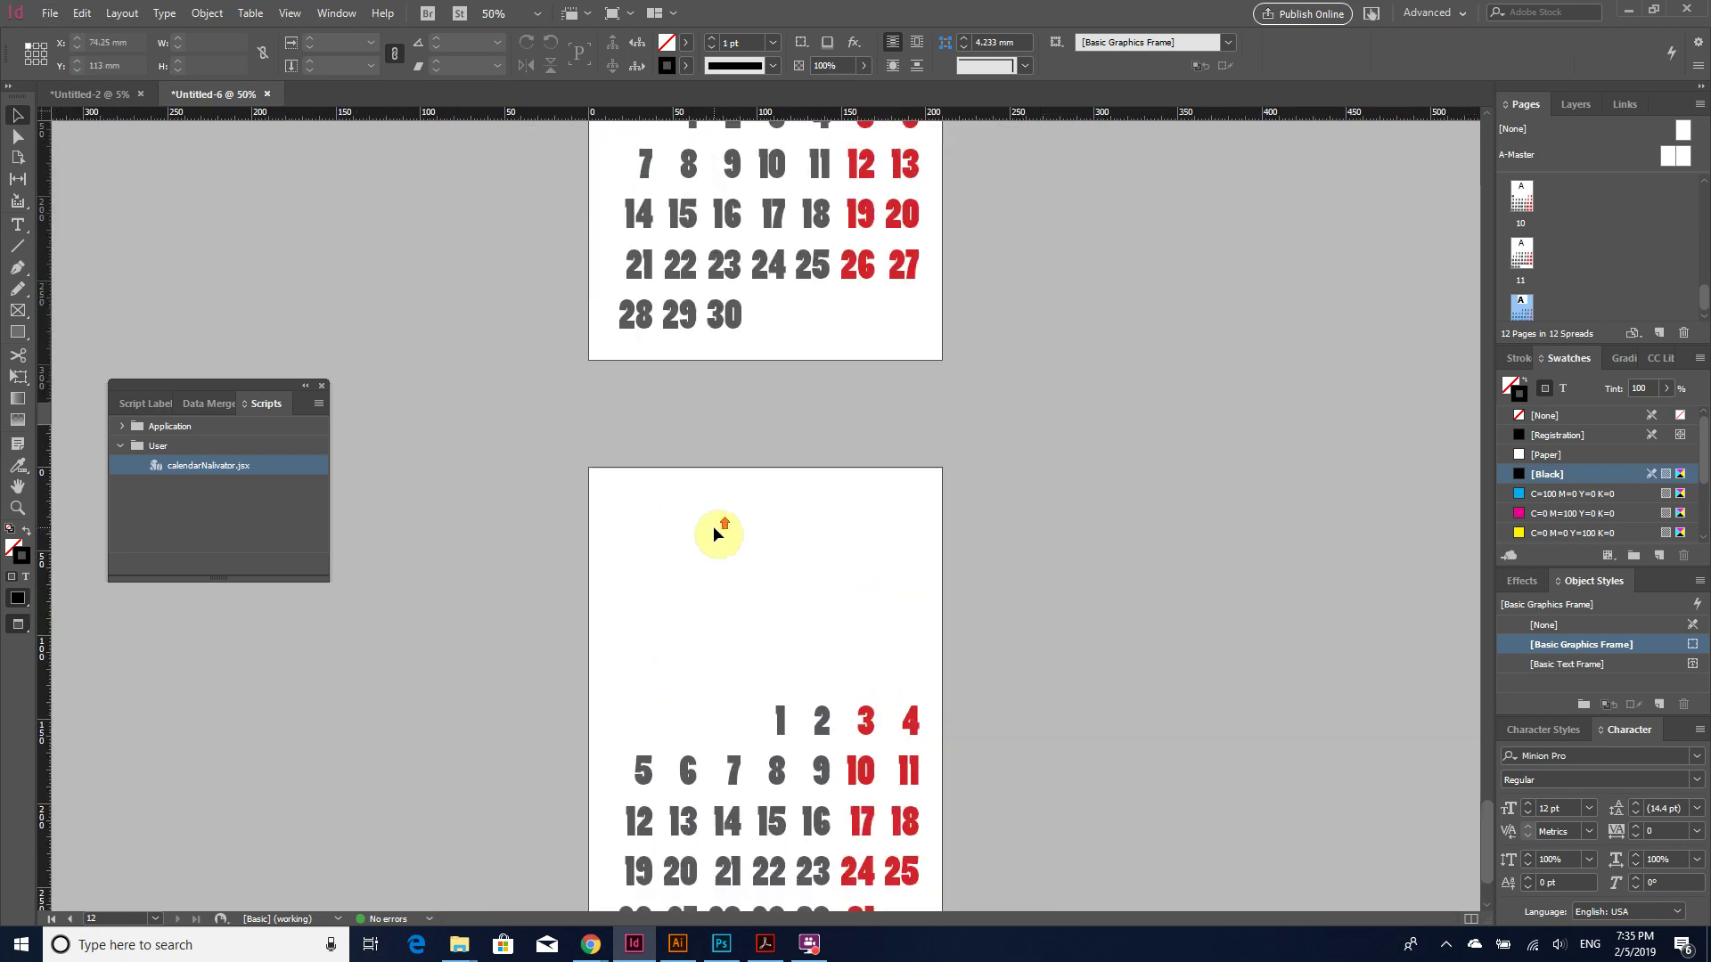
scroll(713, 526, up, 10)
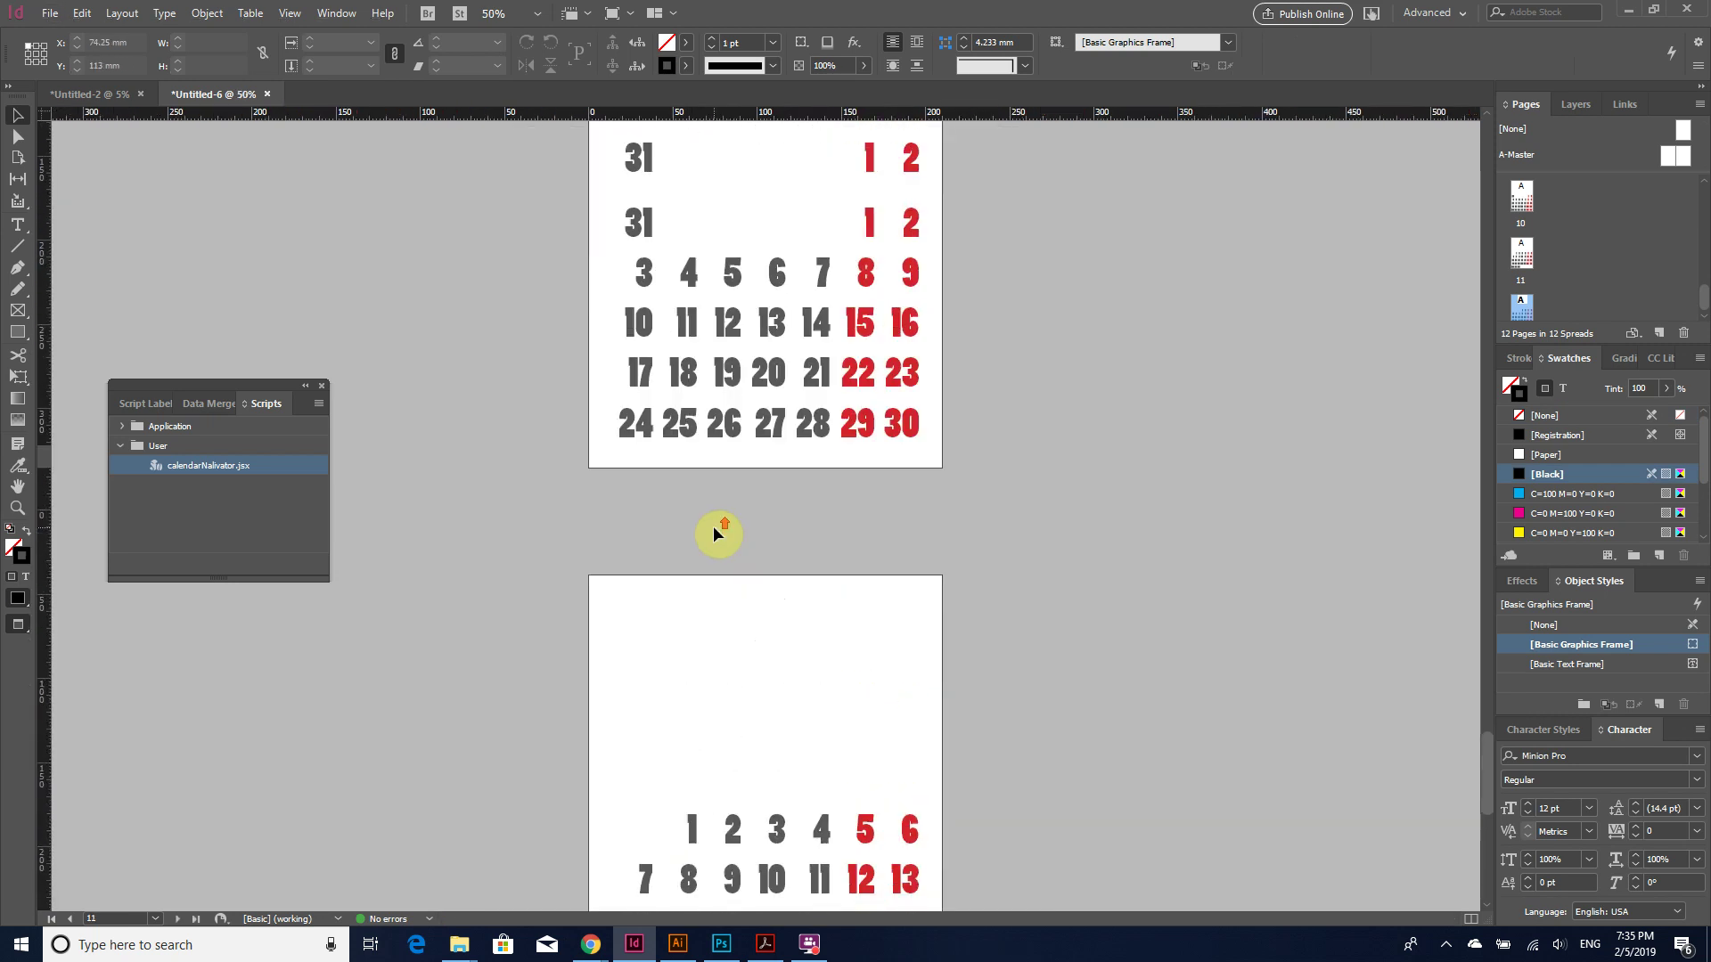
scroll(713, 526, up, 7)
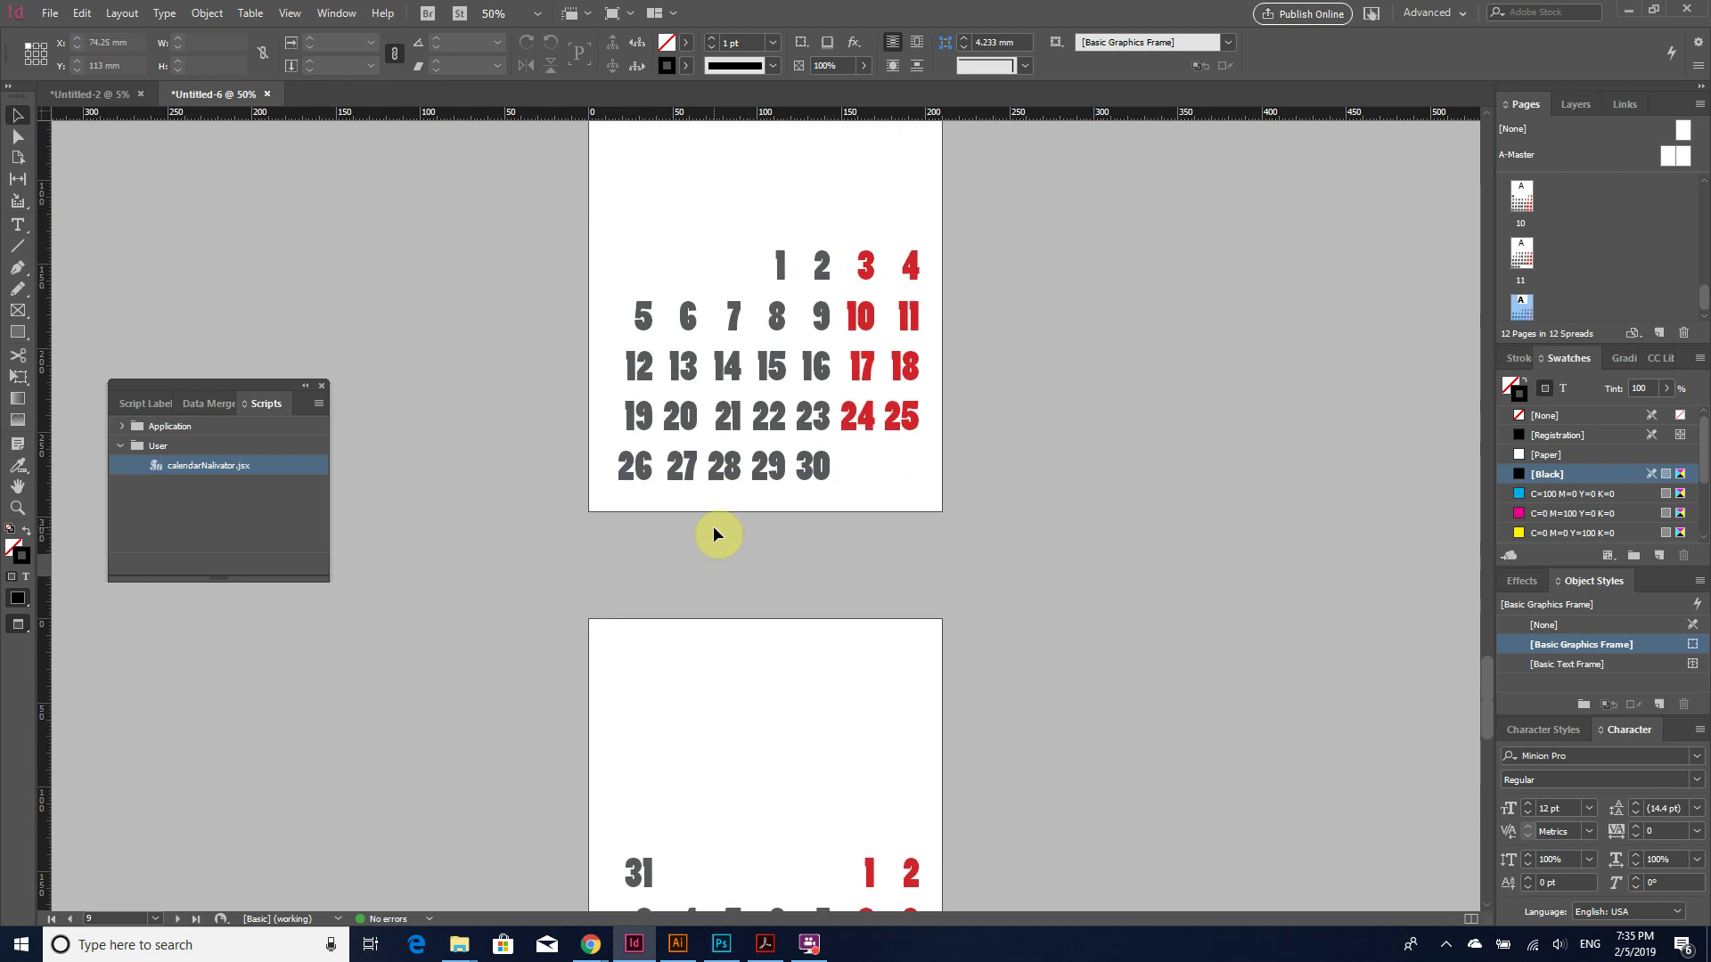
scroll(713, 526, up, 10)
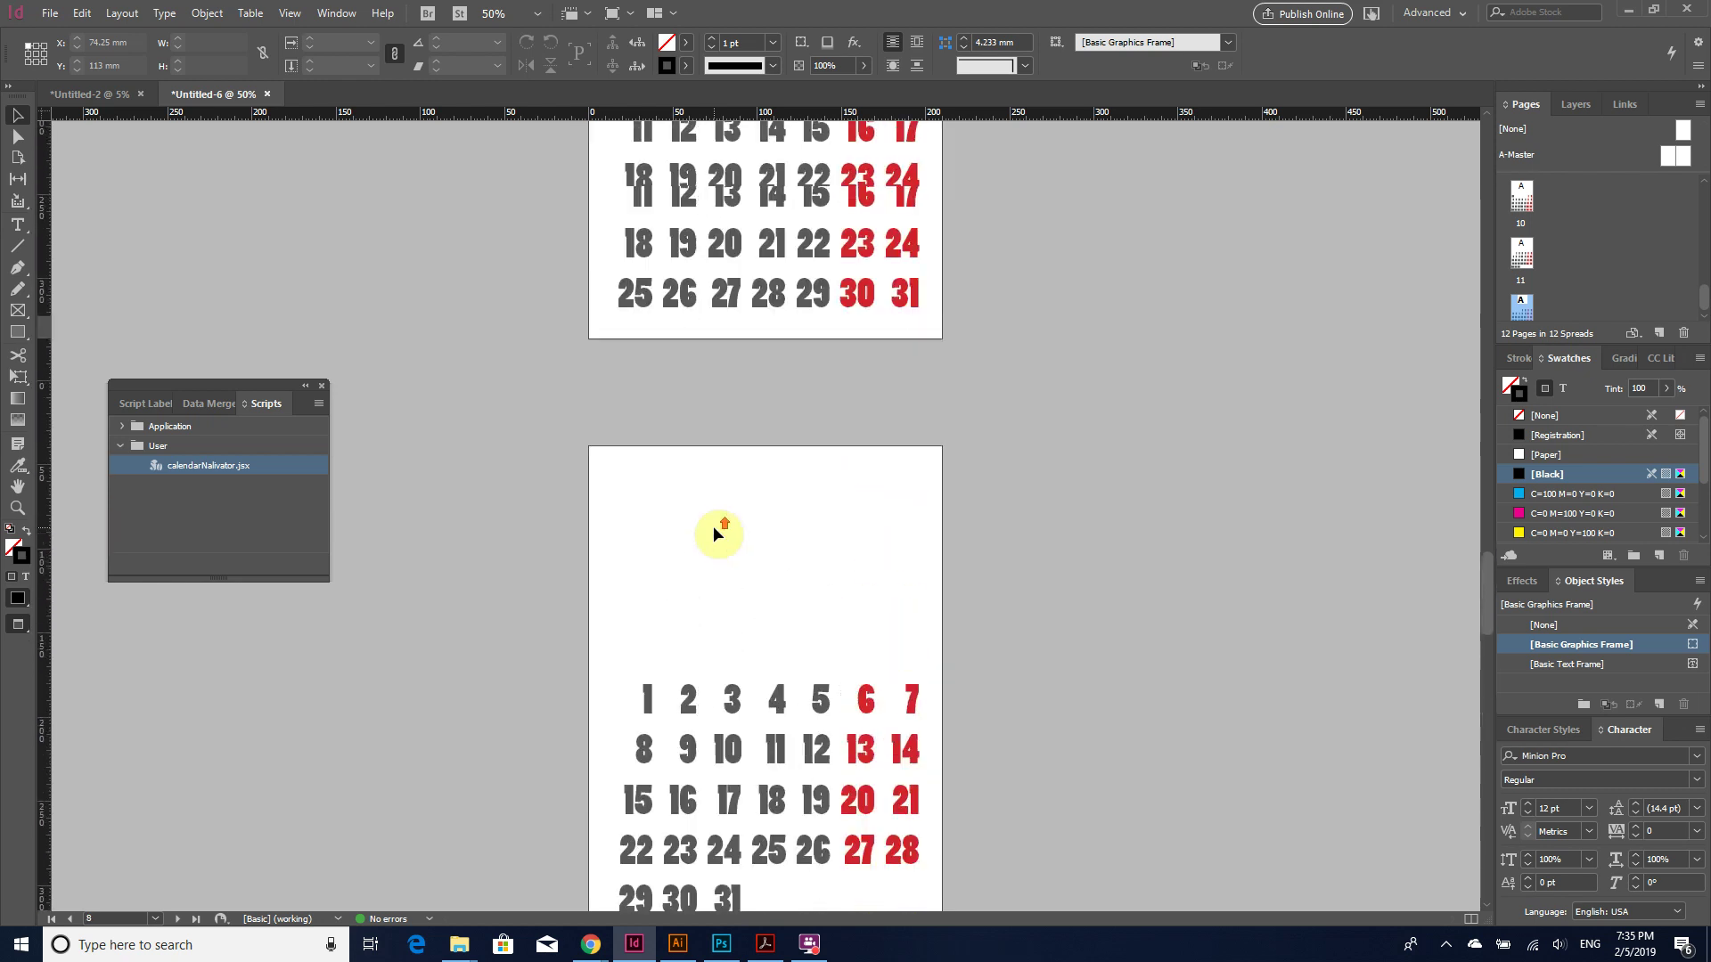
scroll(713, 526, up, 10)
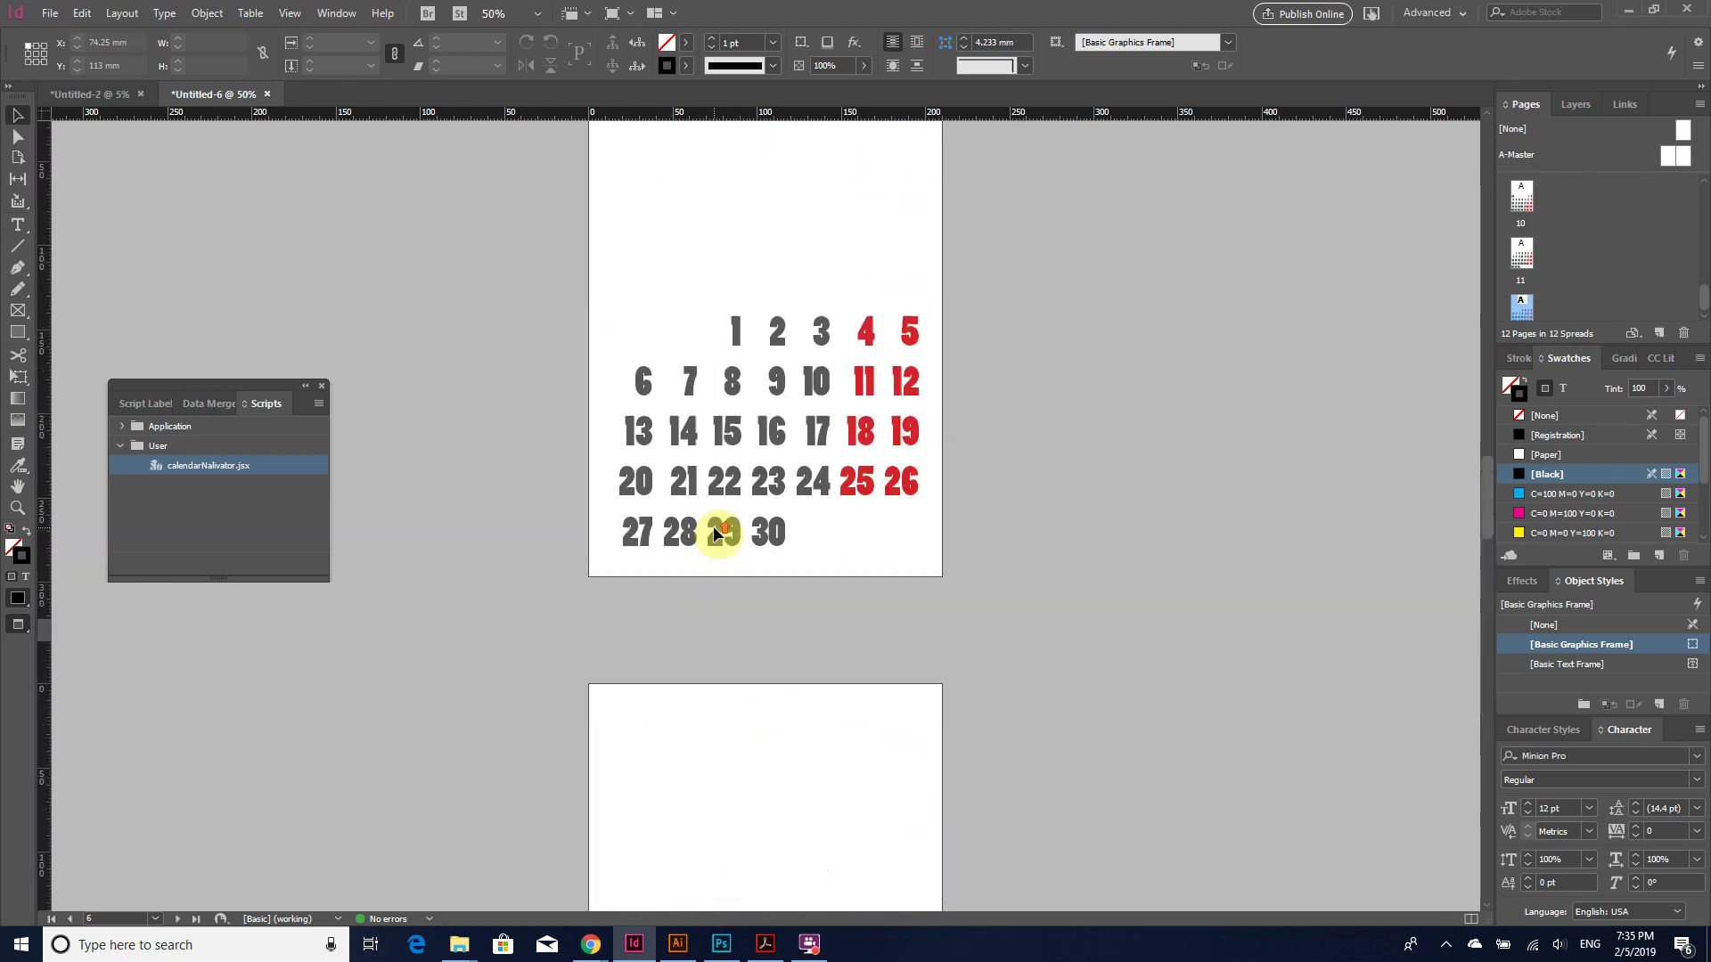
scroll(714, 534, up, 2)
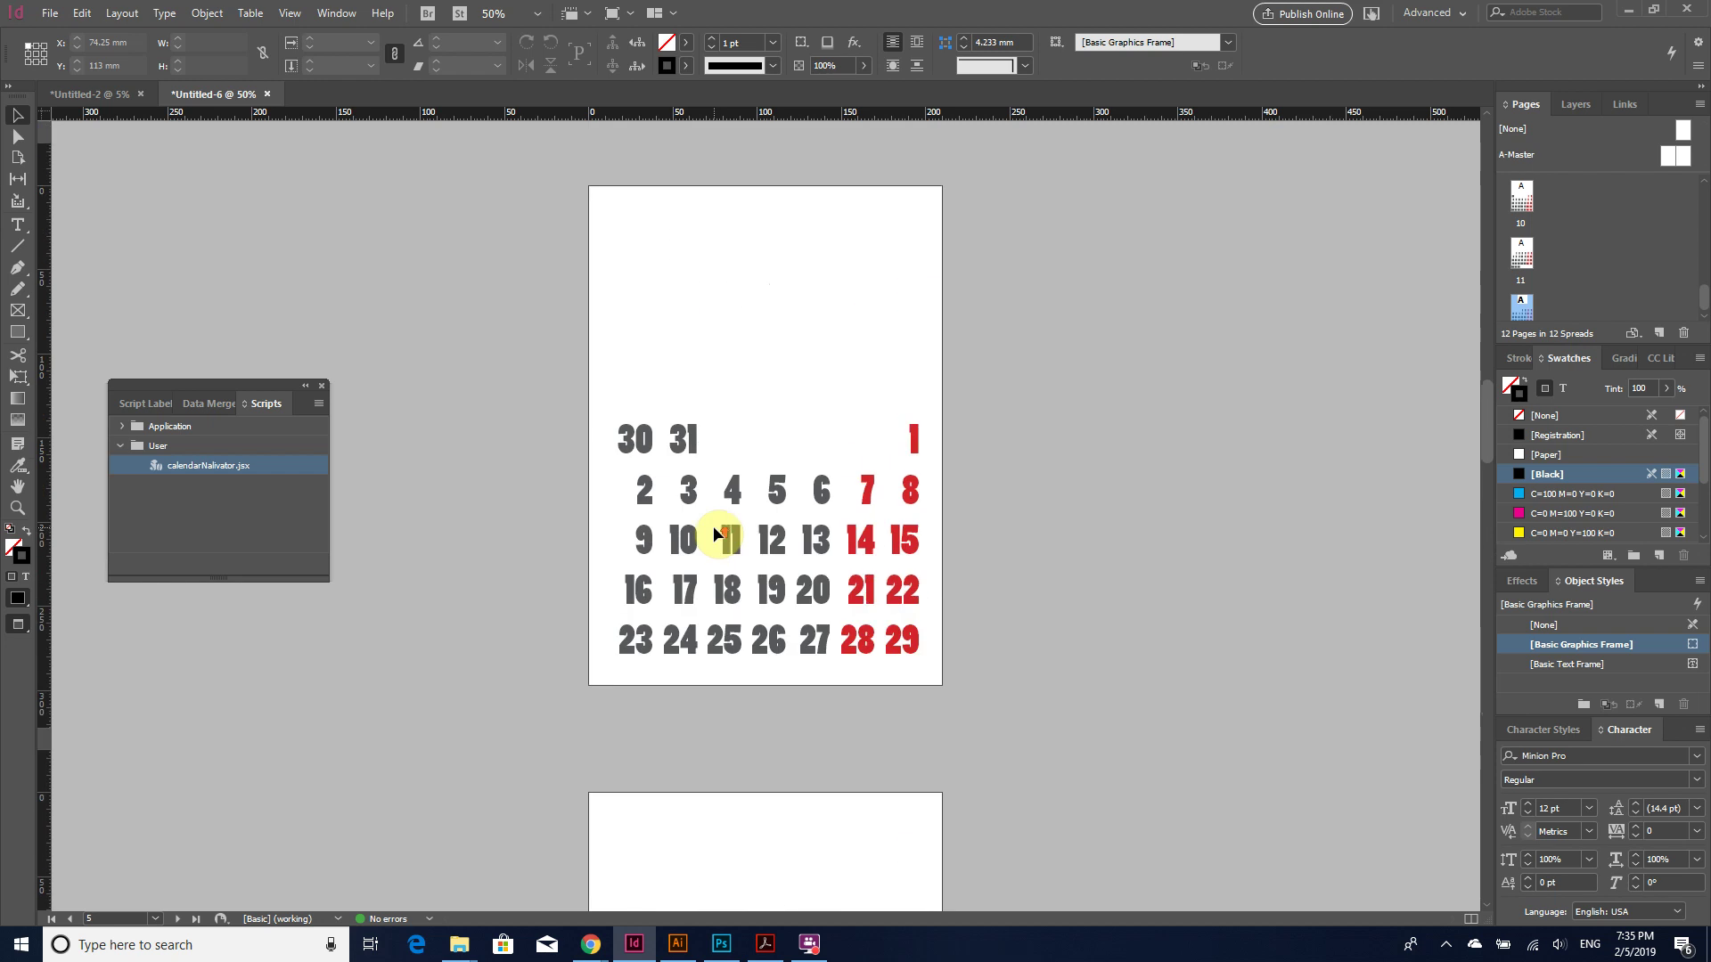
scroll(714, 534, up, 5)
scroll(714, 534, up, 9)
scroll(713, 527, up, 5)
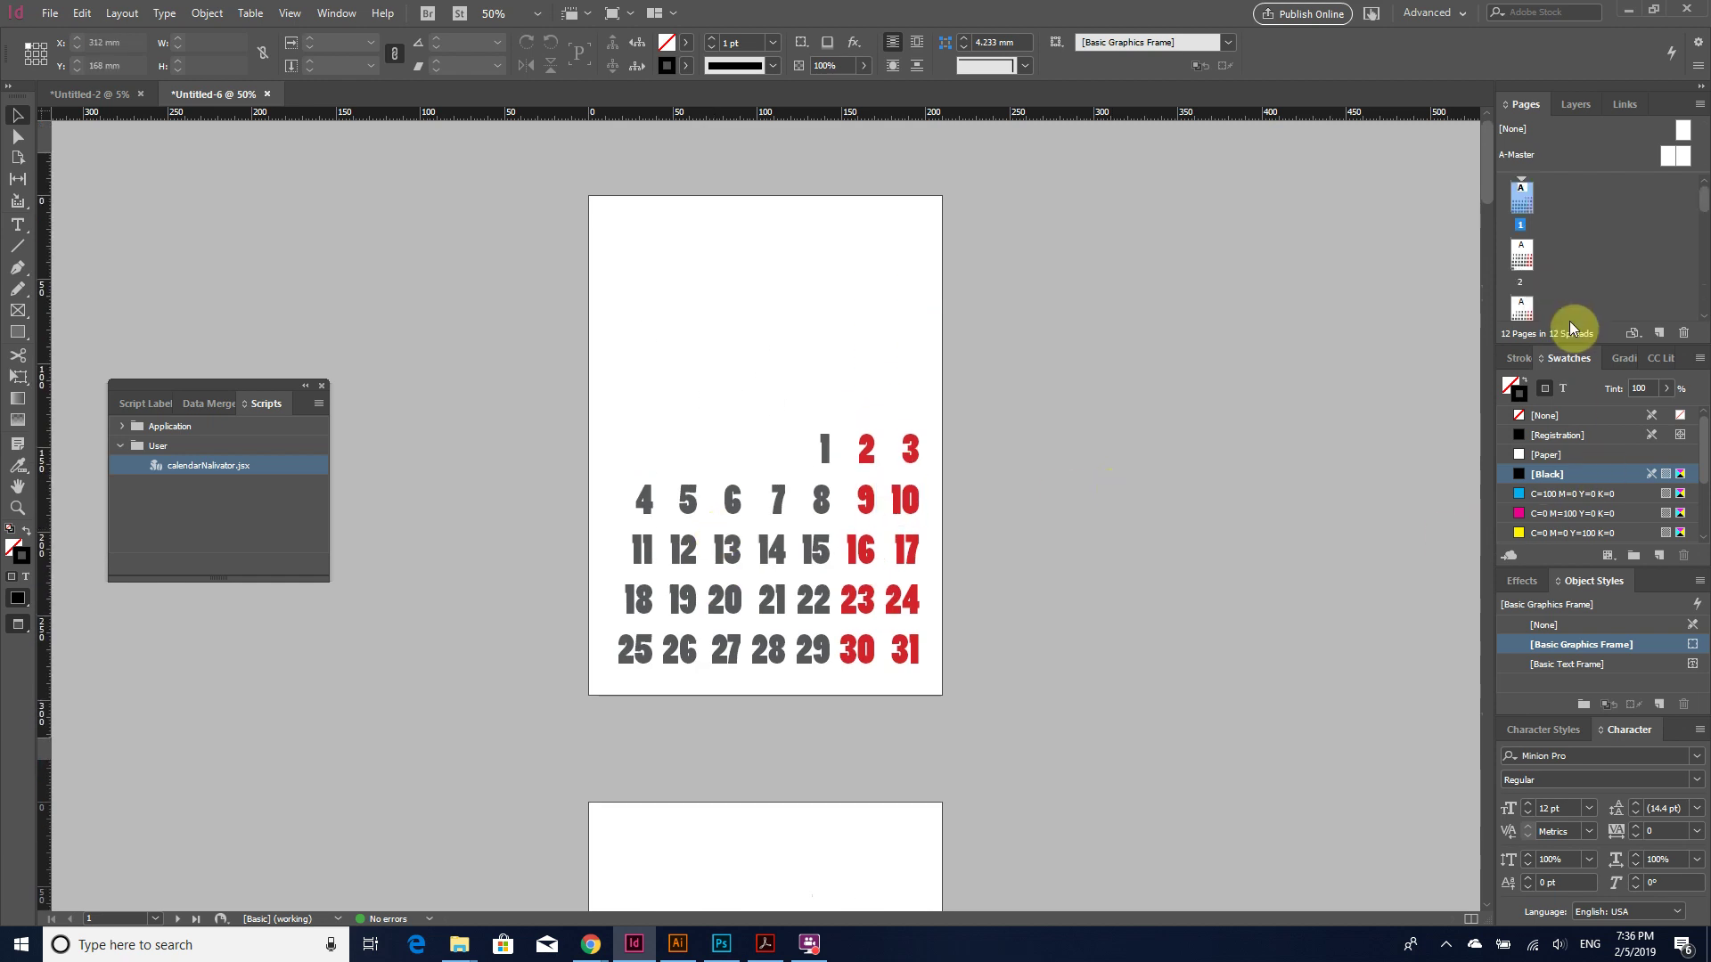
- Change the Holyday Color swatch to orange, setting its cyan to 0%
scroll(1565, 466, down, 3)
double_click(1609, 515)
double_click(895, 445)
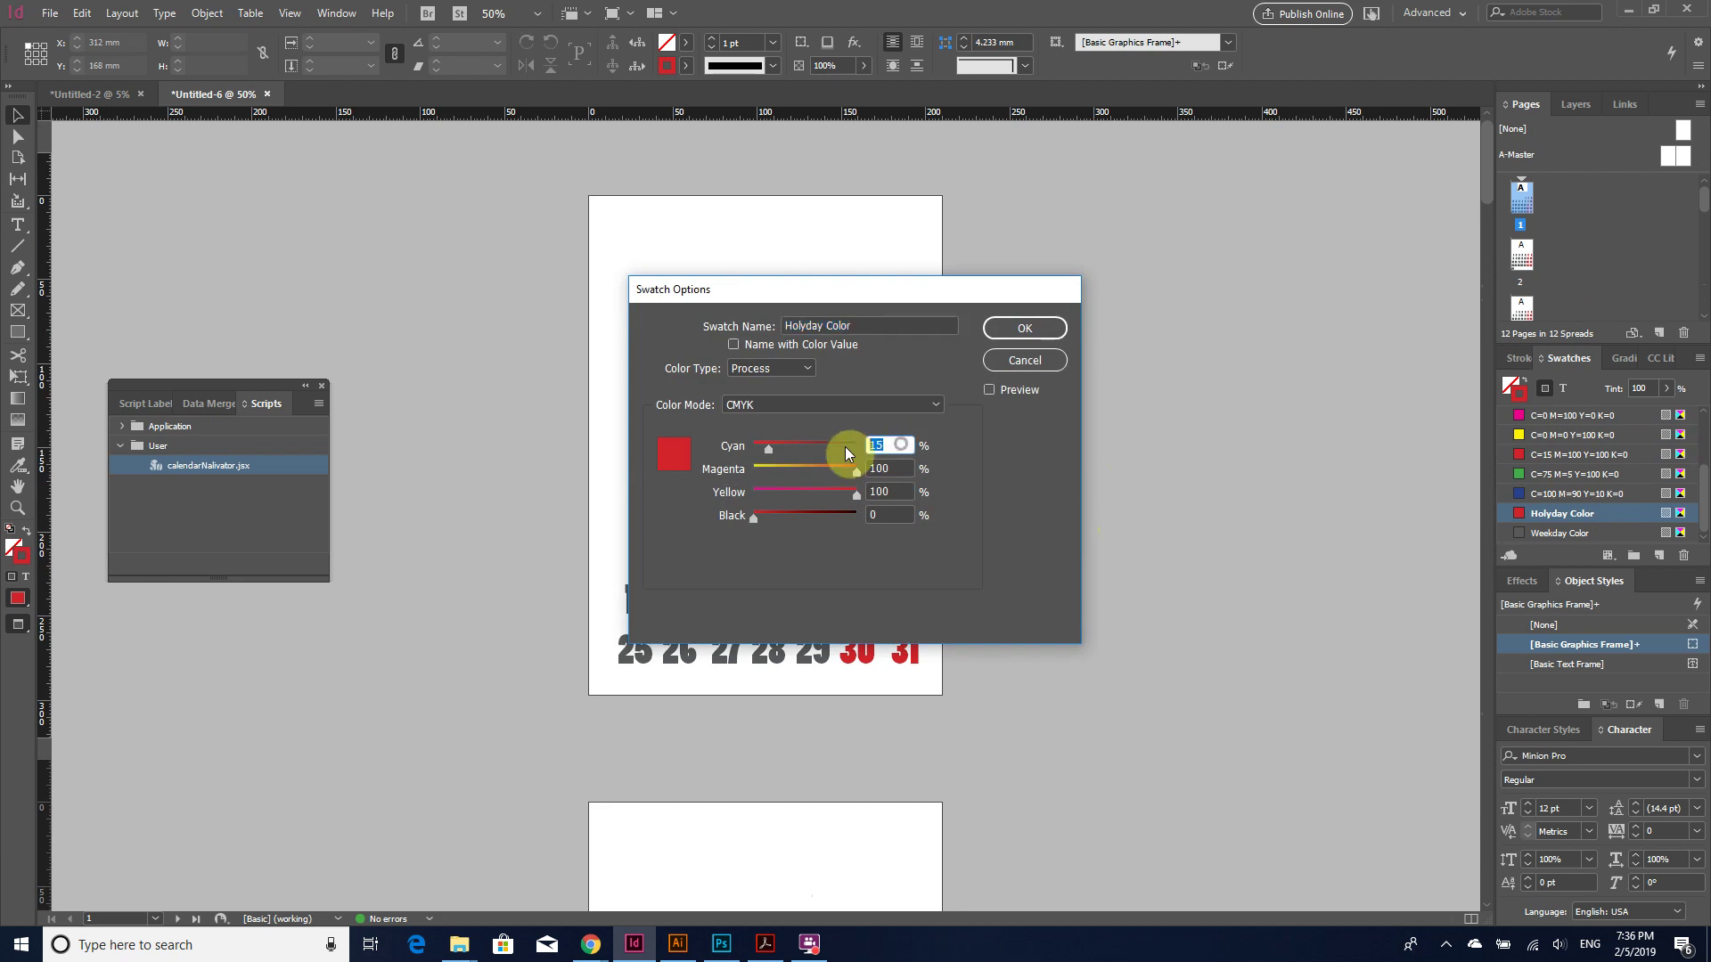
text(0)
key(Tab)
key(Return)
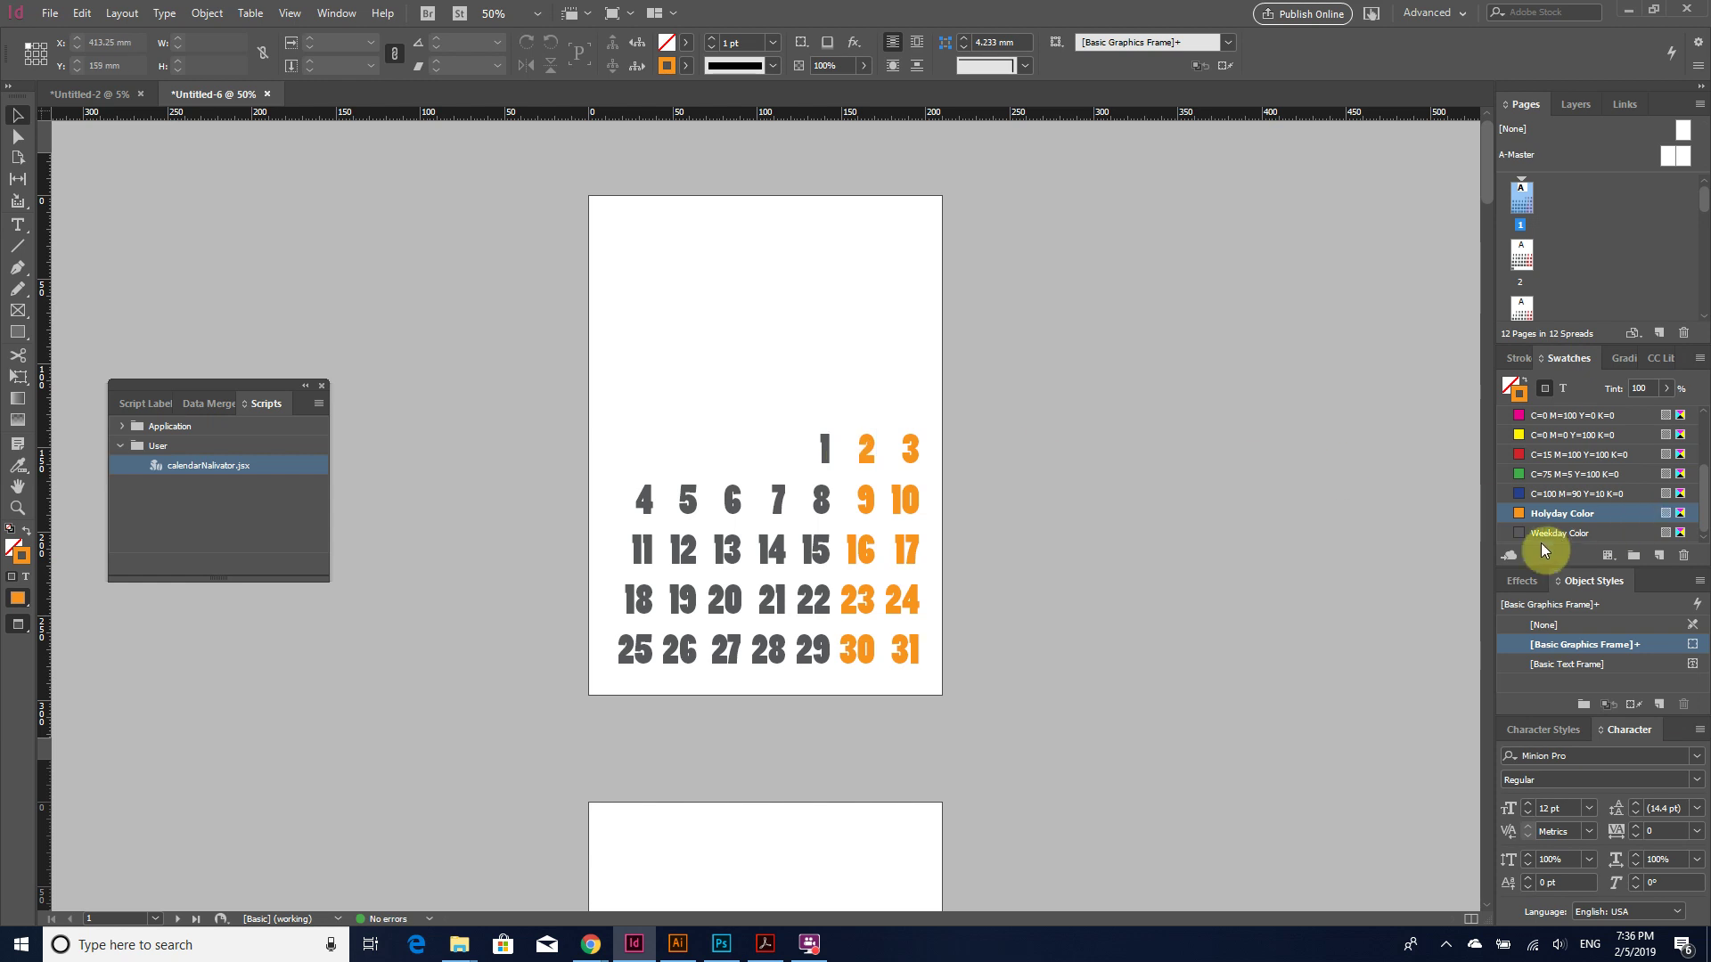
- Change the Weekday Color swatch to blue by setting black to 0% and cyan to 100%
double_click(1586, 535)
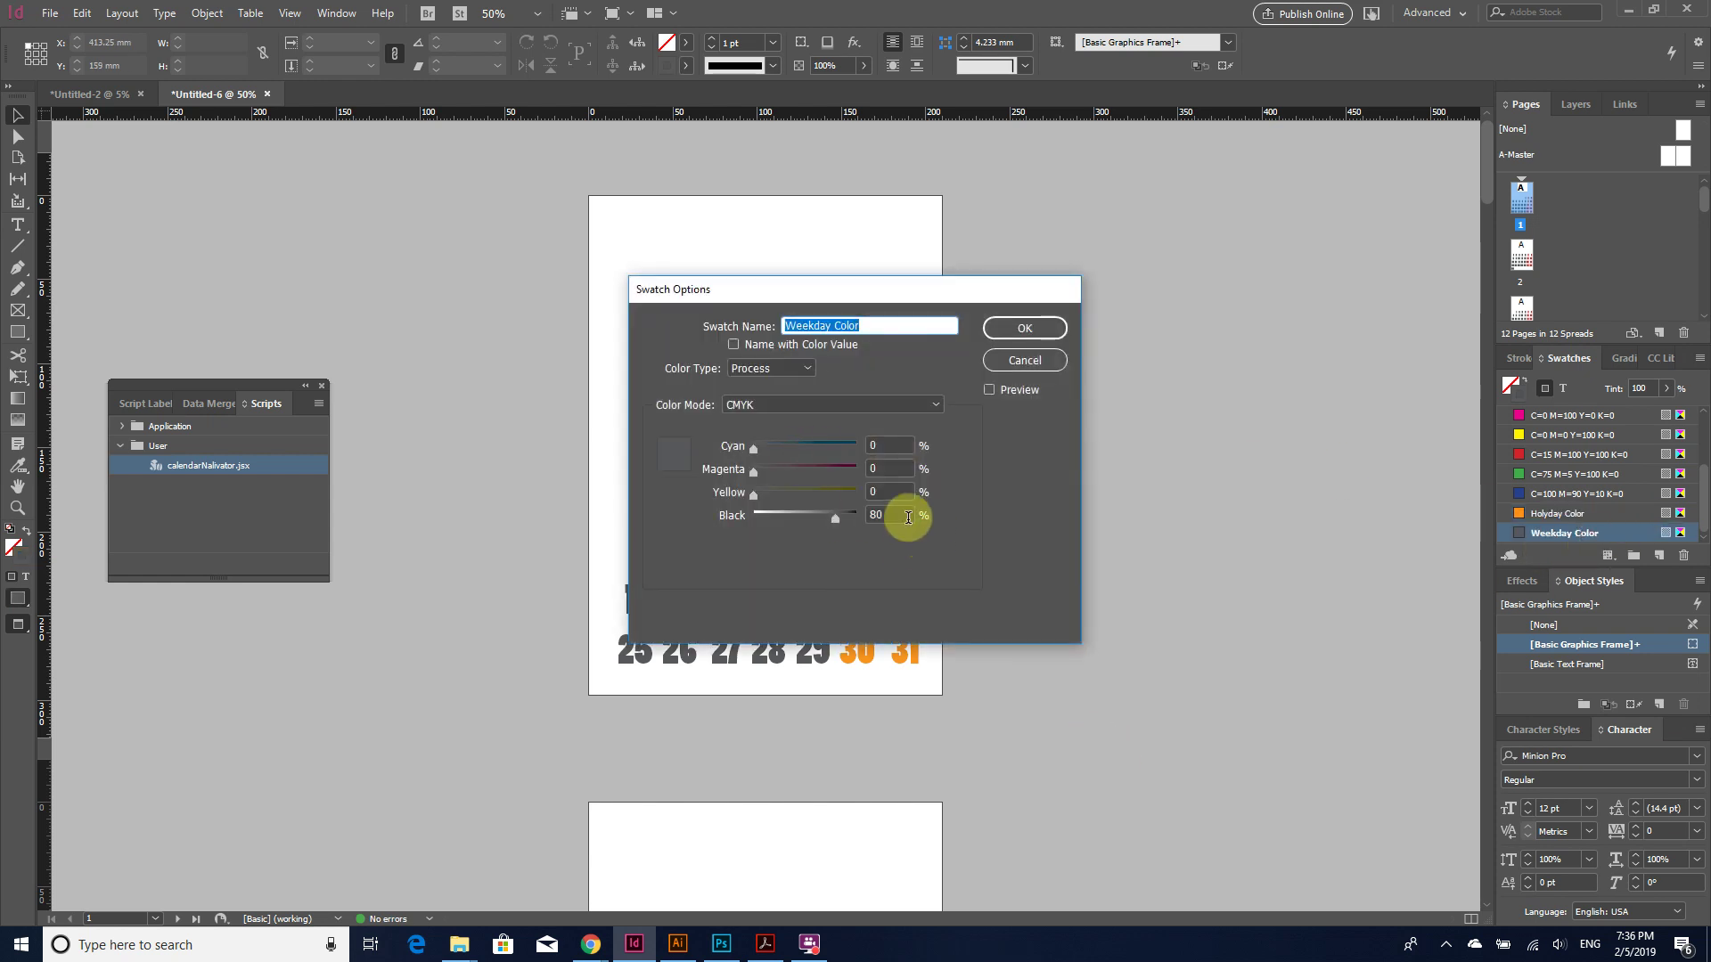
double_click(908, 517)
text(0)
key(shift+Tab)
key(shift+Tab)
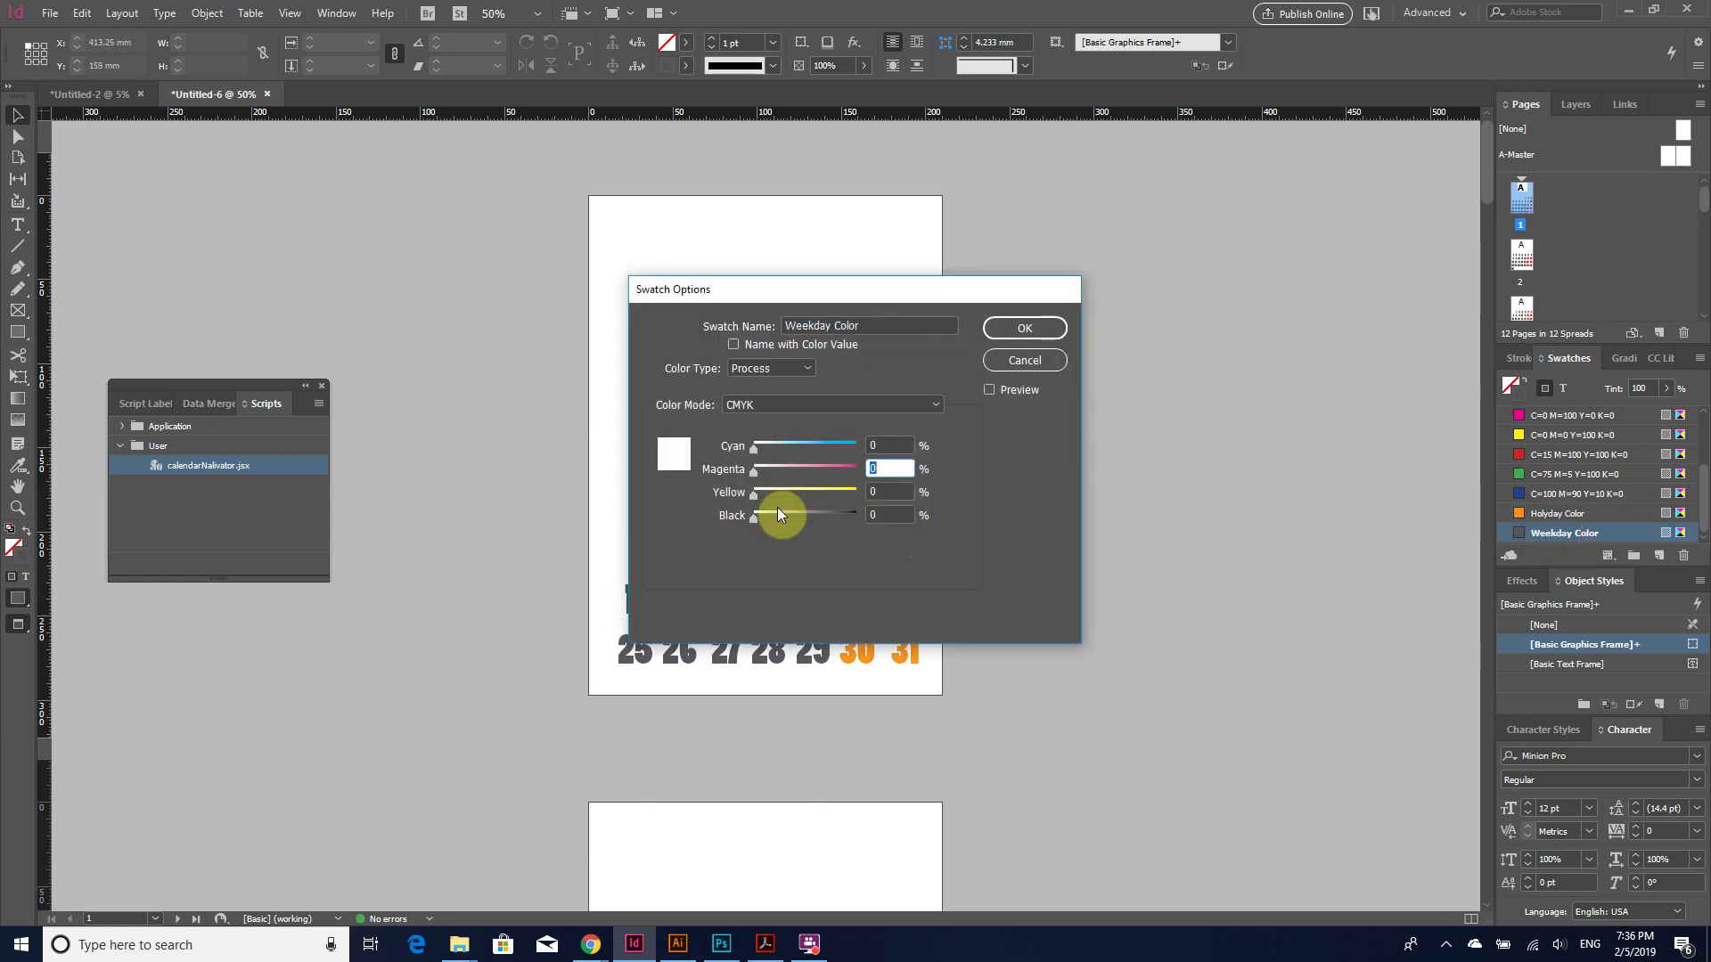
key(shift+Tab)
text(100)
key(Return)
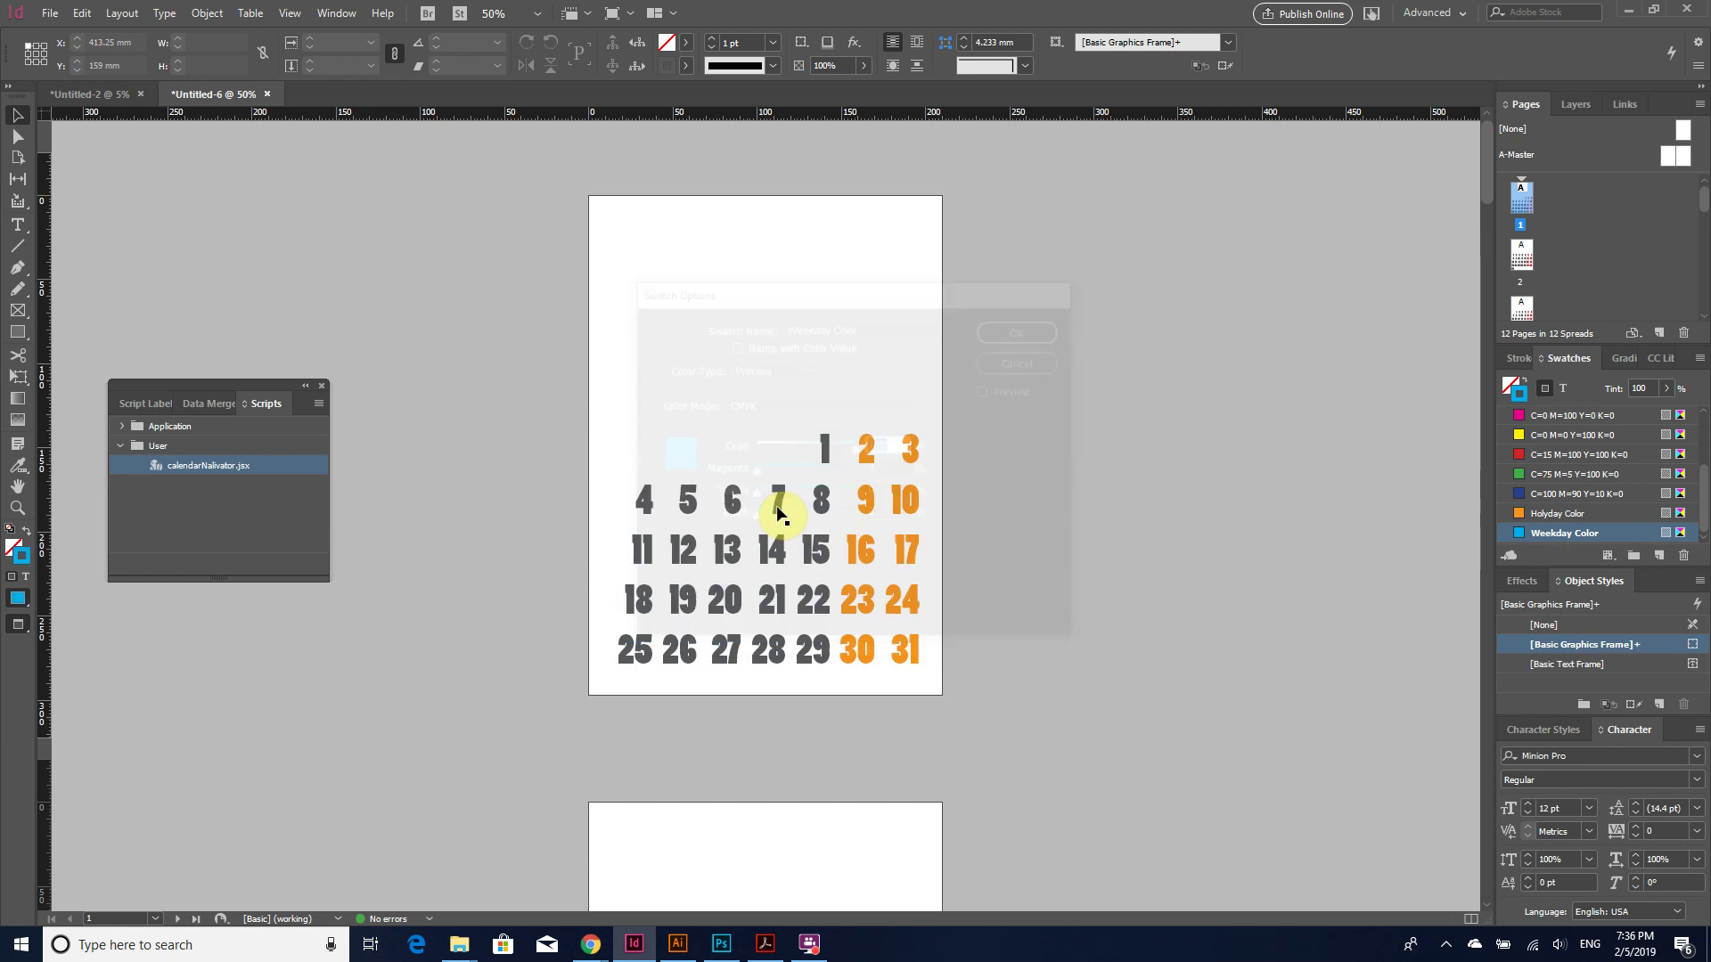
scroll(1016, 553, down, 15)
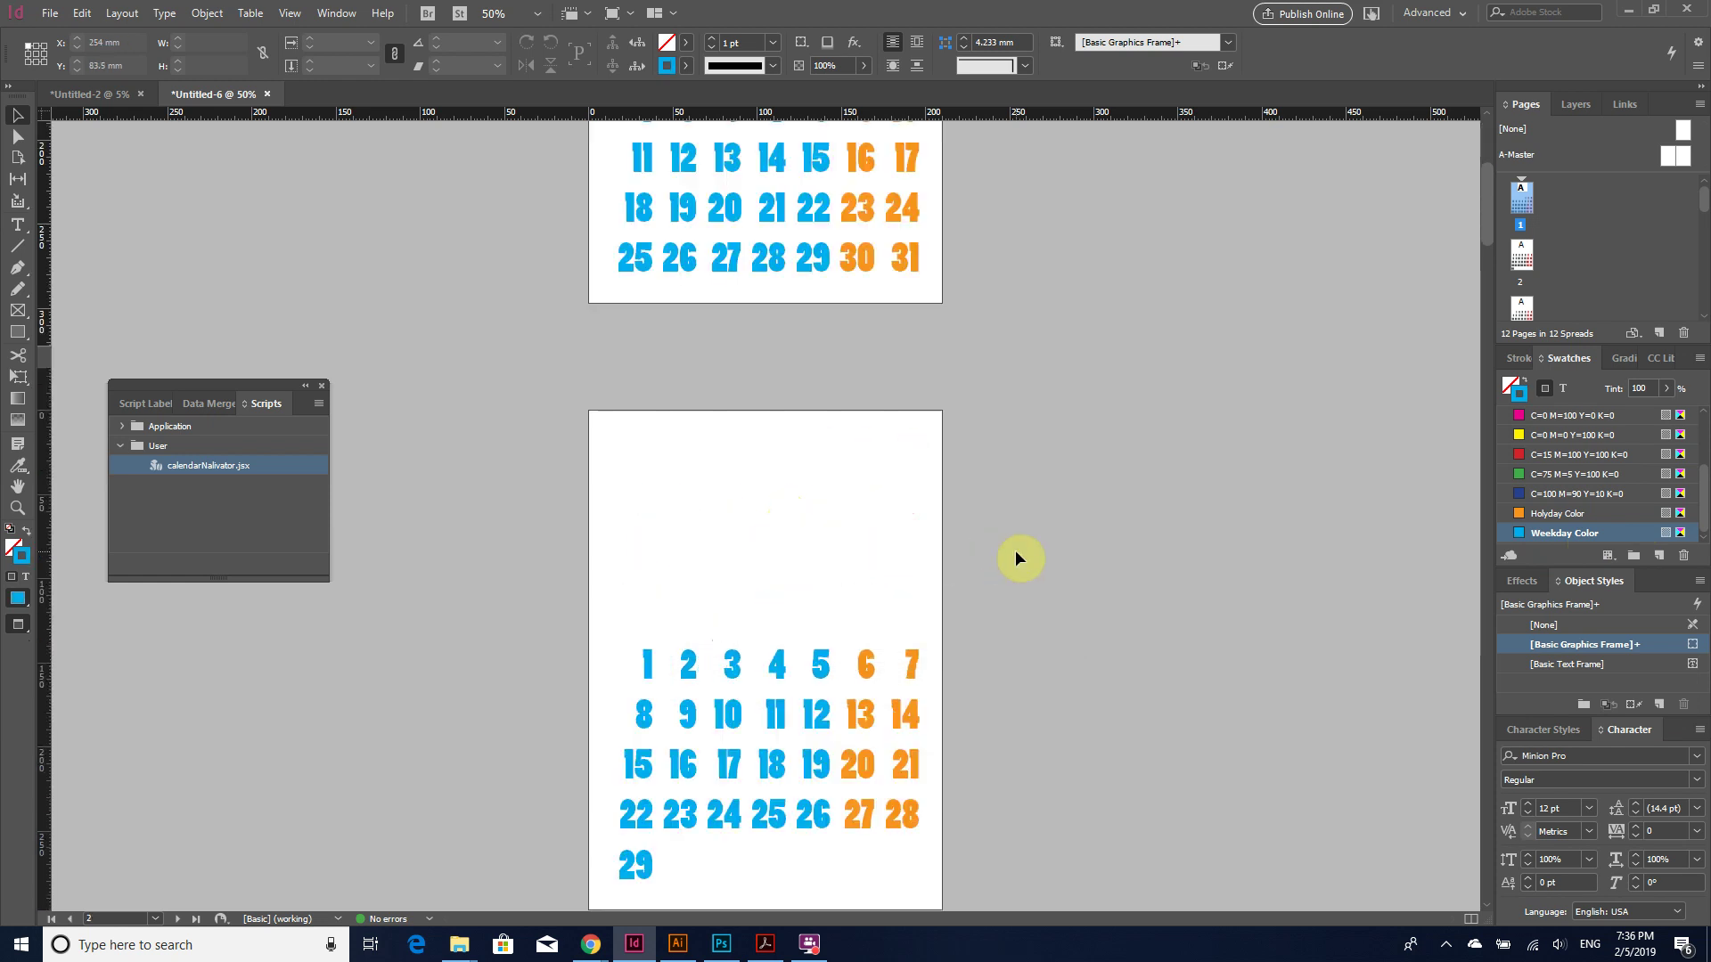
scroll(1016, 558, down, 15)
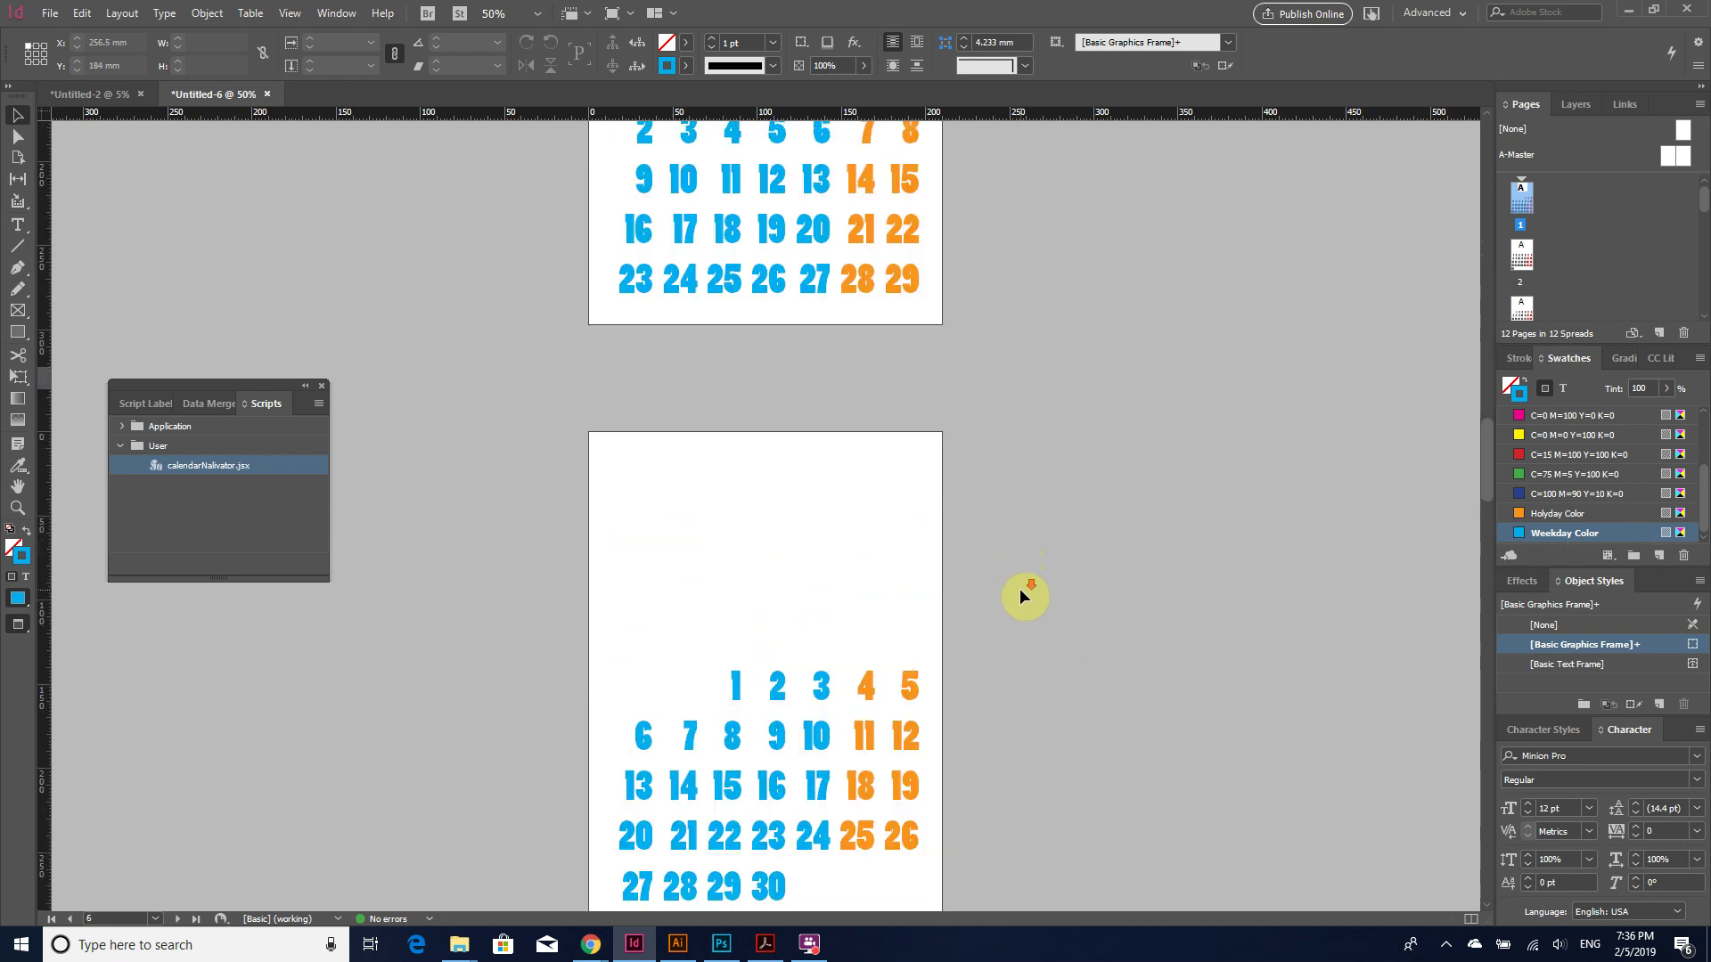
scroll(1020, 588, down, 4)
click(798, 946)
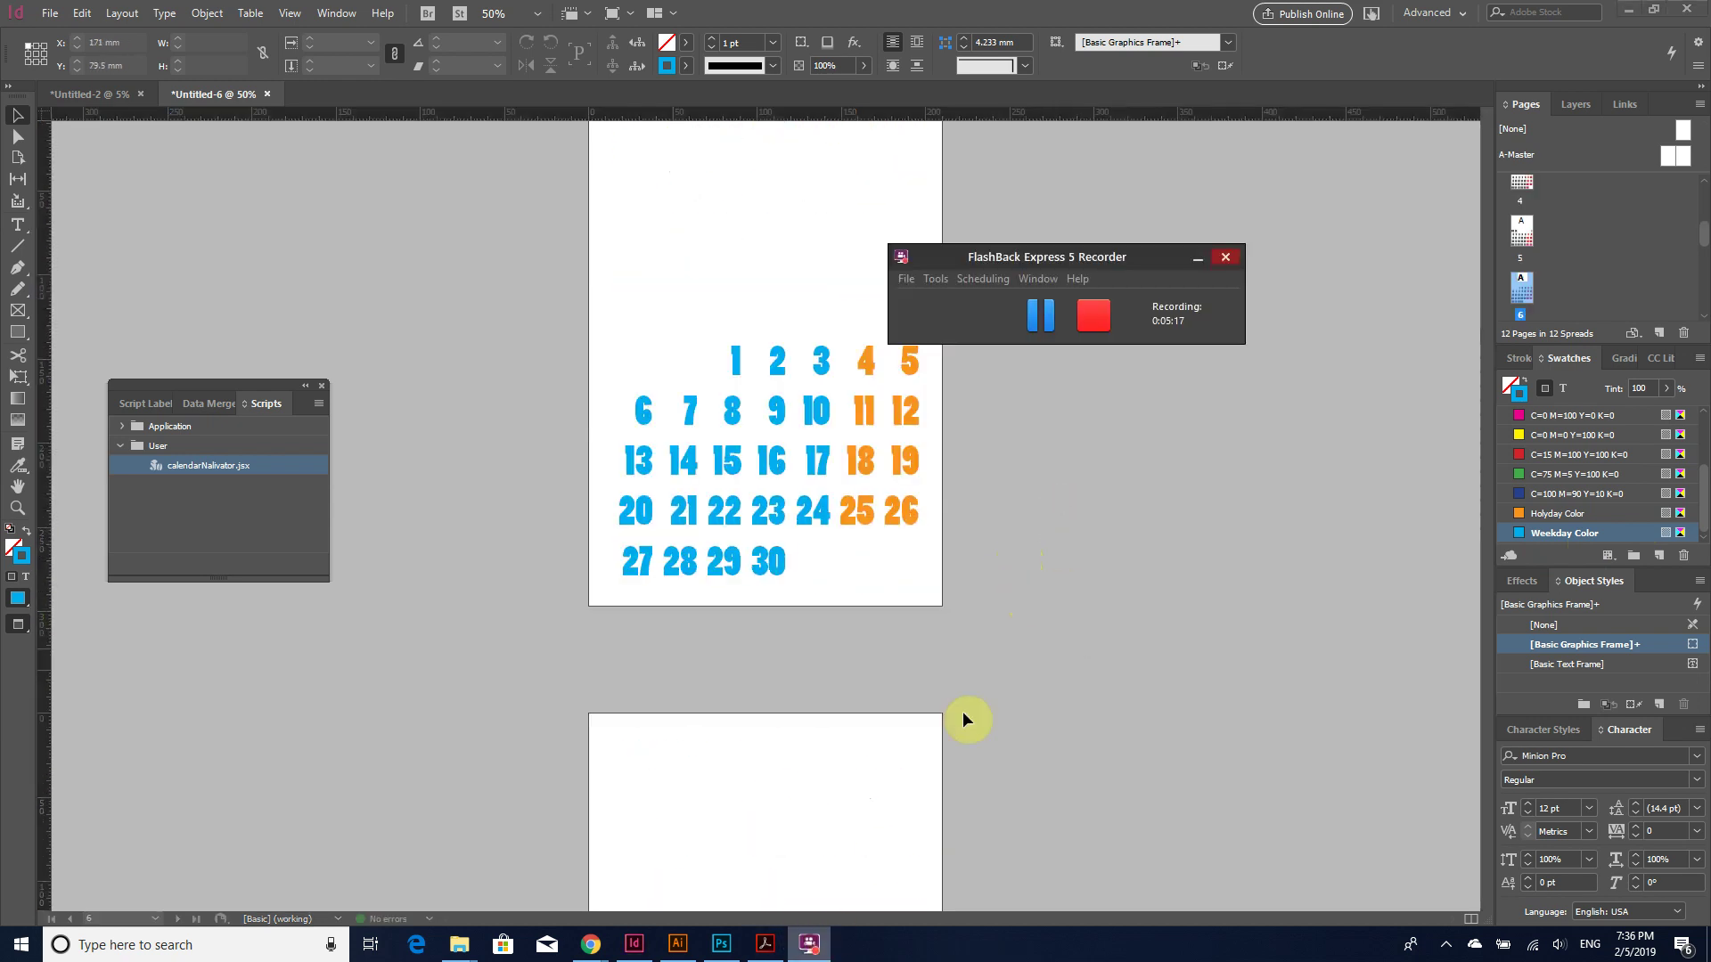